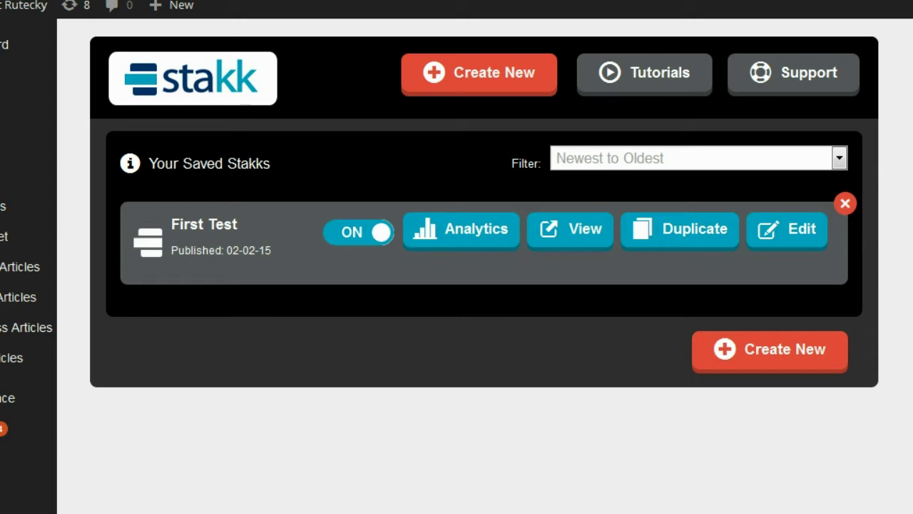
click(656, 68)
click(648, 77)
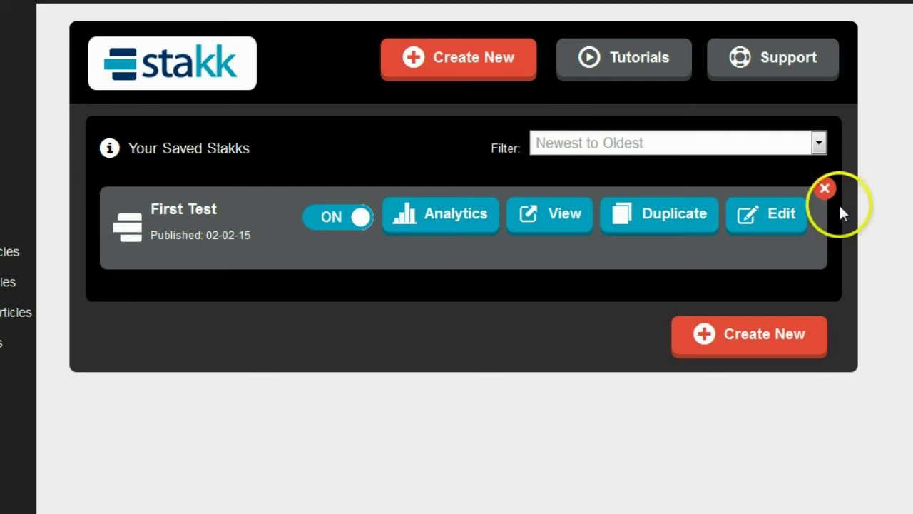
Step: Open the First Test stakk for editing and look over its dashboard settings and layout
click(773, 216)
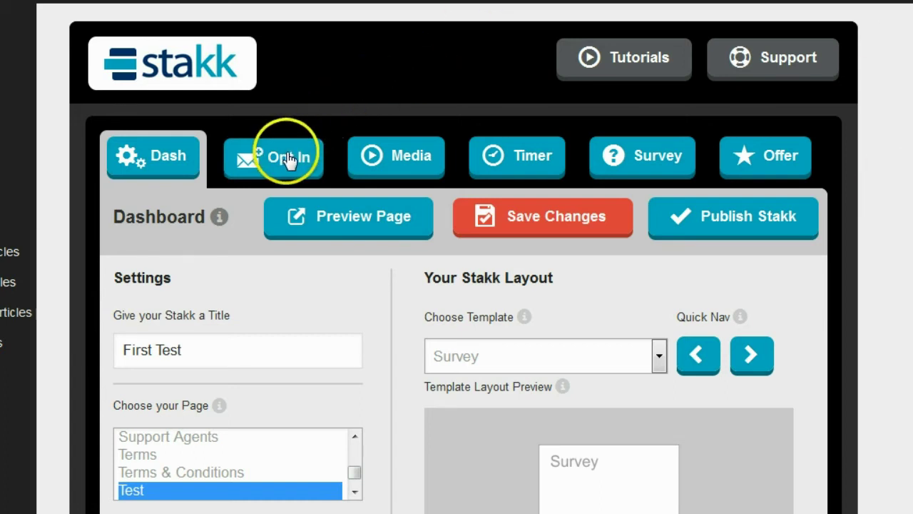
click(398, 156)
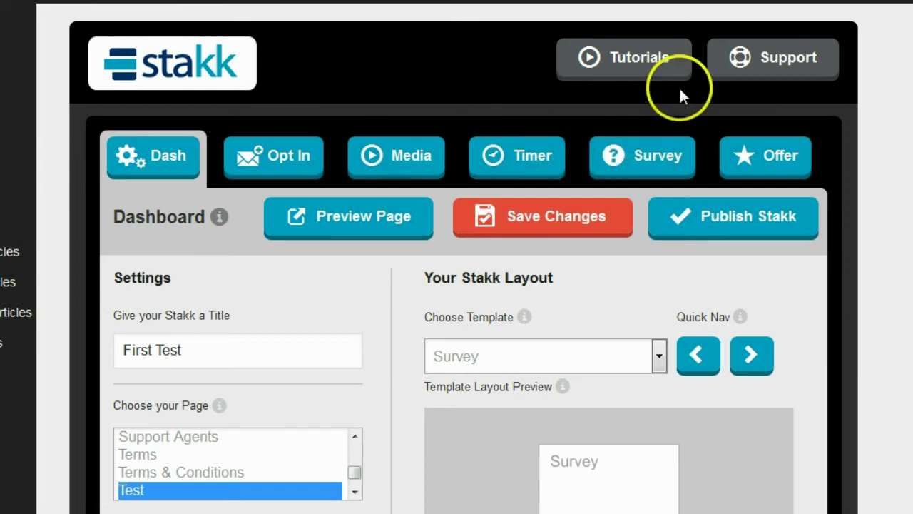
click(746, 151)
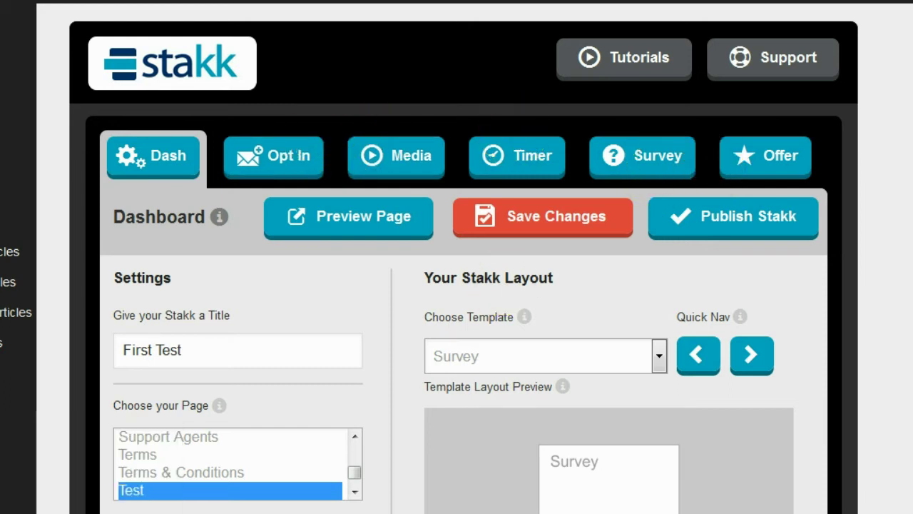
scroll(495, 240, down, 3)
scroll(500, 242, up, 1)
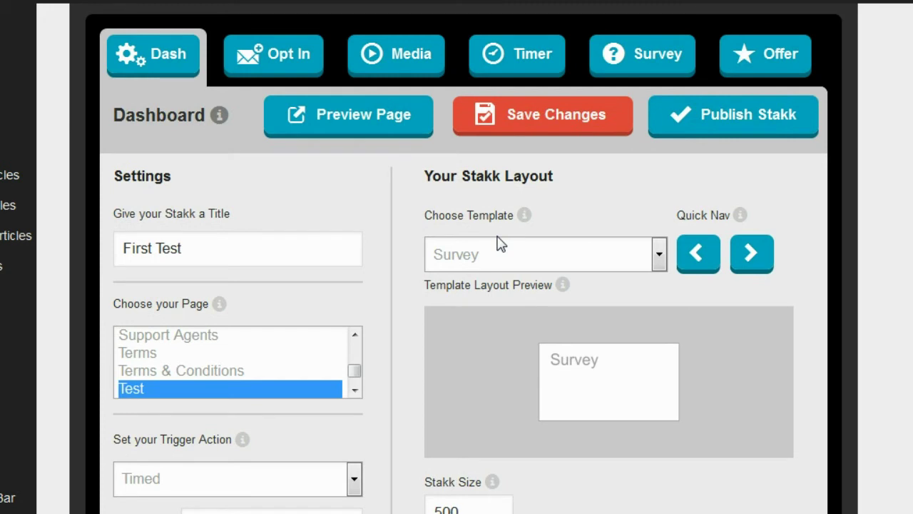
click(677, 132)
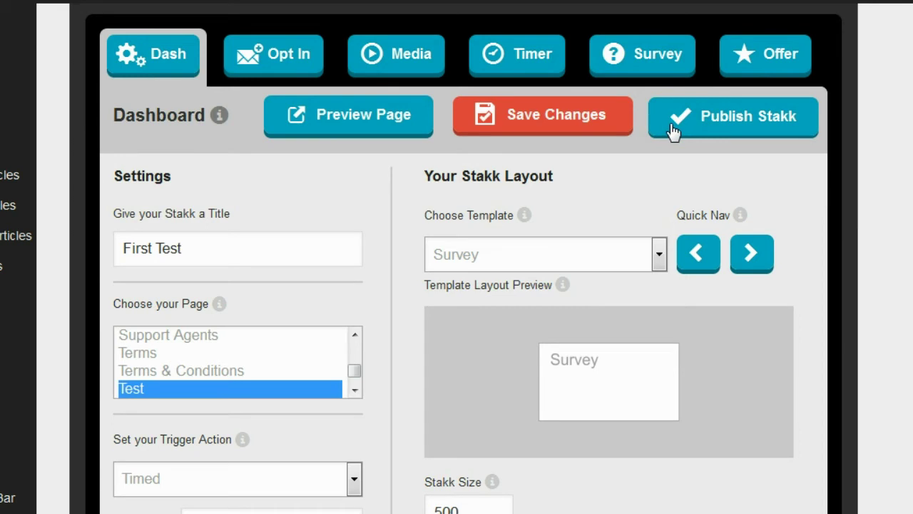
Step: Open the stakk's Survey settings and review the survey preview, the selectable text elements and the question settings
click(629, 39)
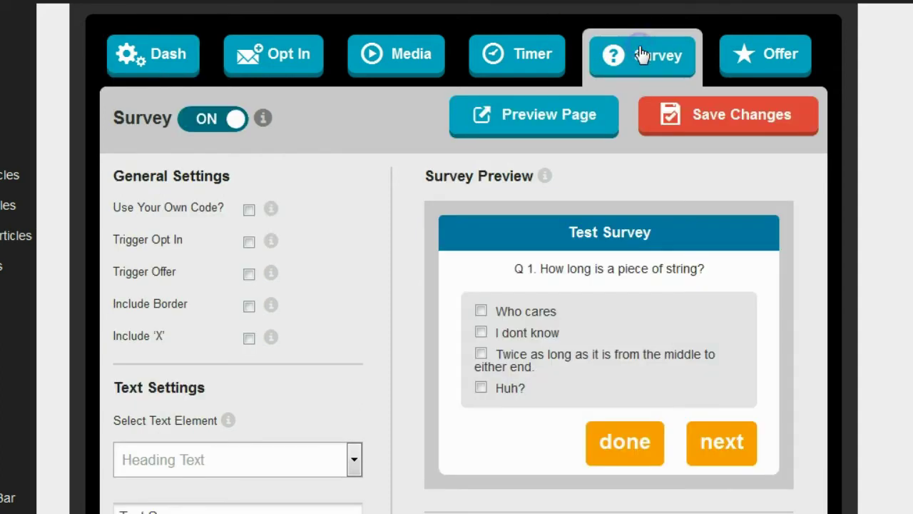
click(408, 191)
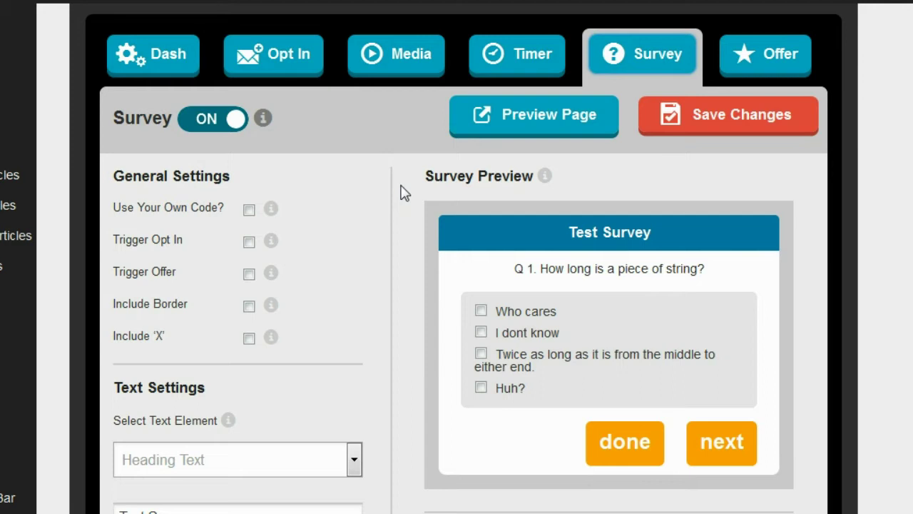
click(608, 238)
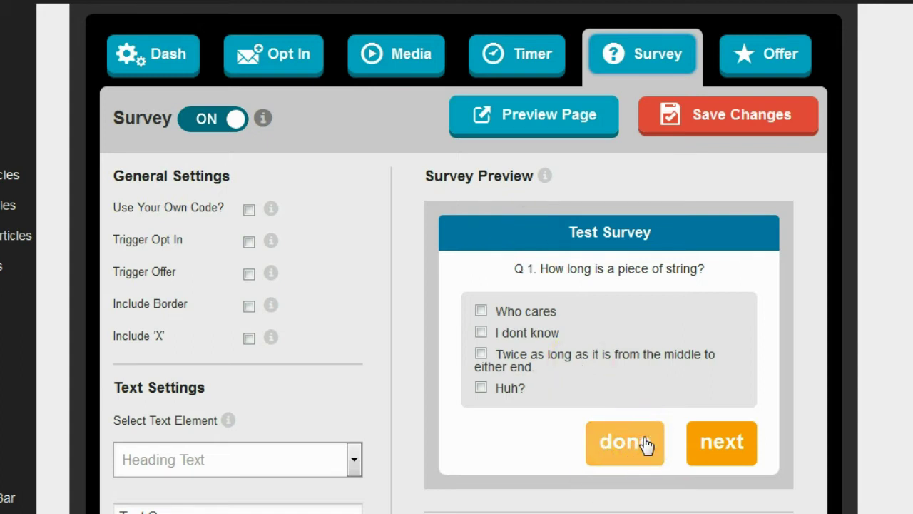
scroll(499, 420, down, 2)
click(348, 360)
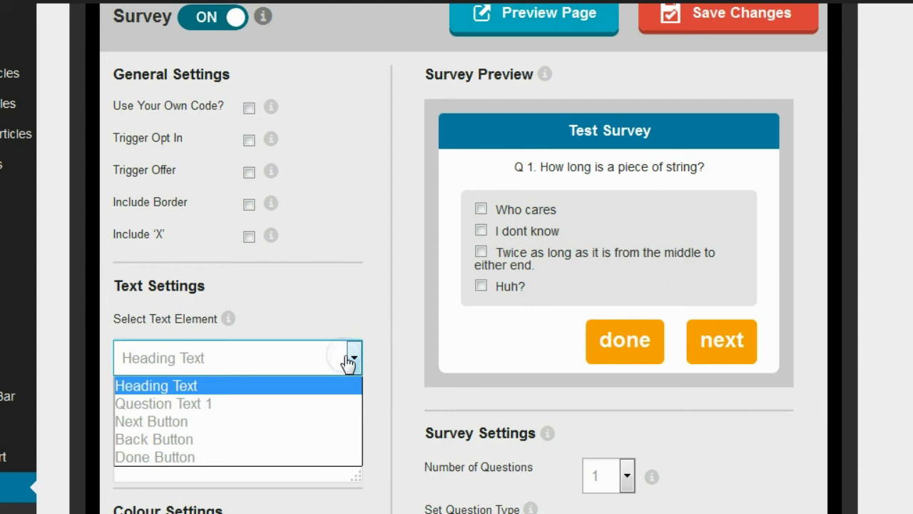
click(347, 362)
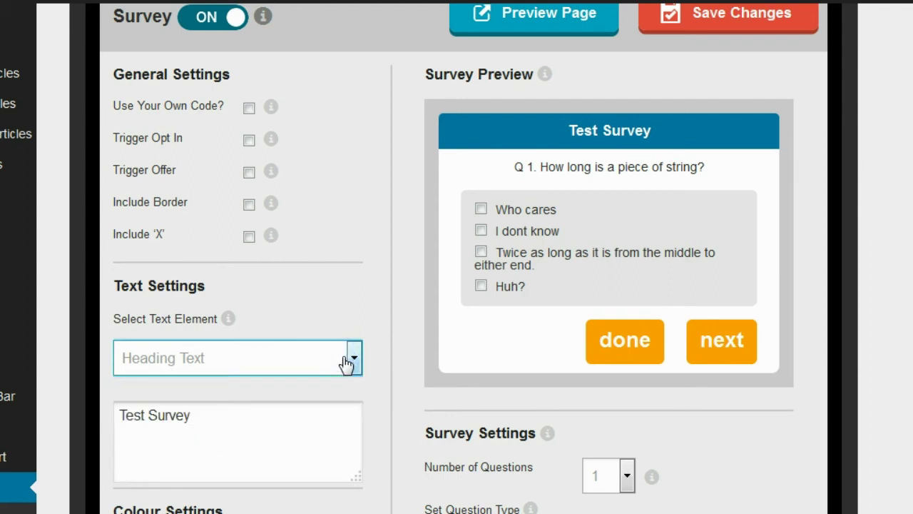
scroll(347, 365, down, 4)
scroll(360, 286, up, 2)
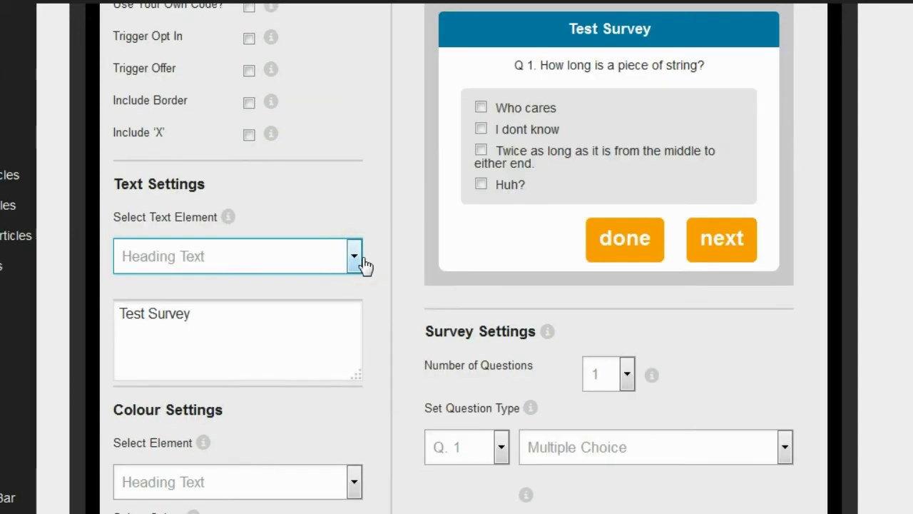
Step: Change the survey's Done Button text to "Finish"
click(349, 254)
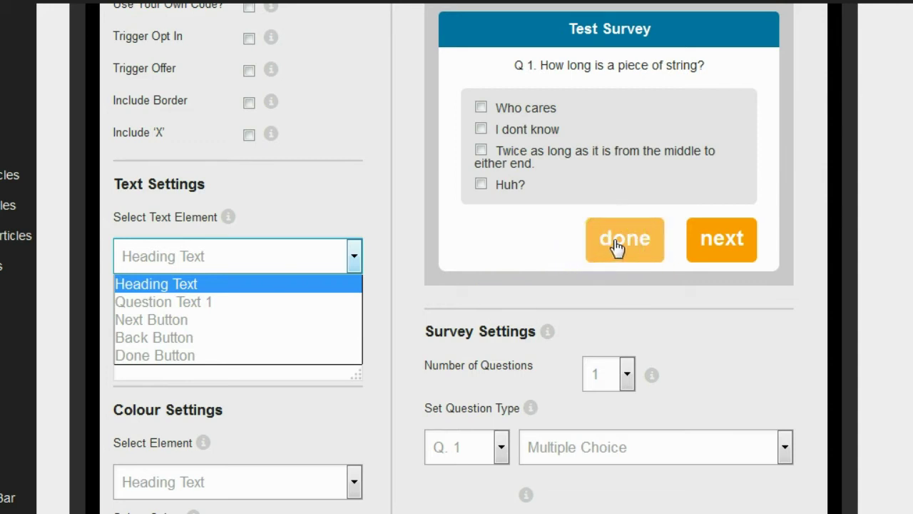
click(200, 356)
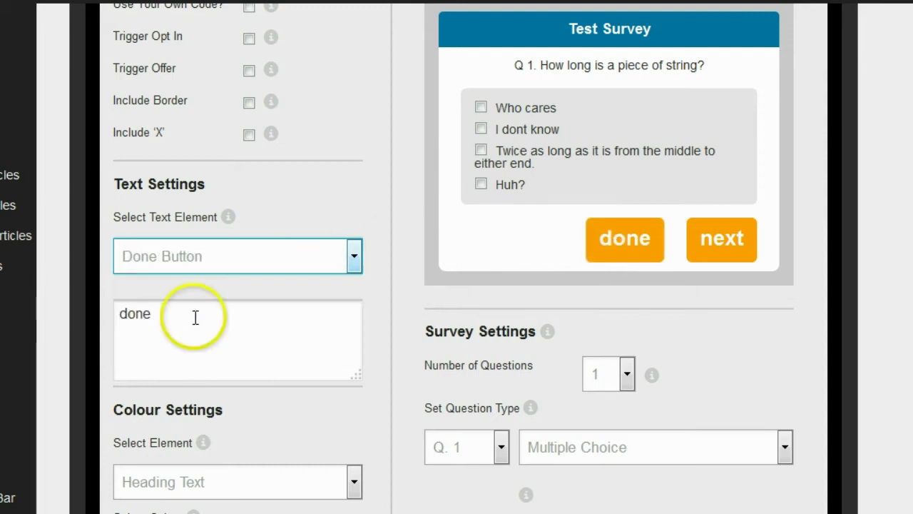
drag(193, 316, 76, 330)
text(Finish)
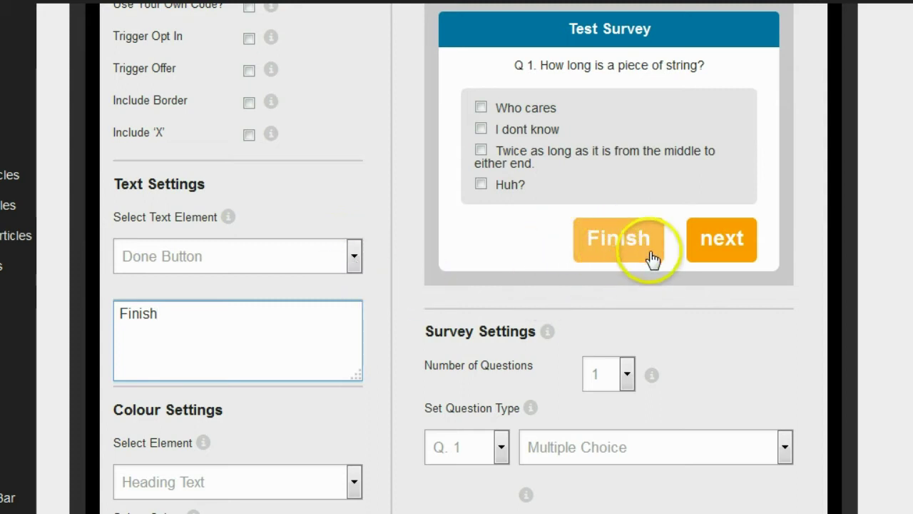
Step: Capitalize the survey's Next Button text so it reads "Next"
click(354, 255)
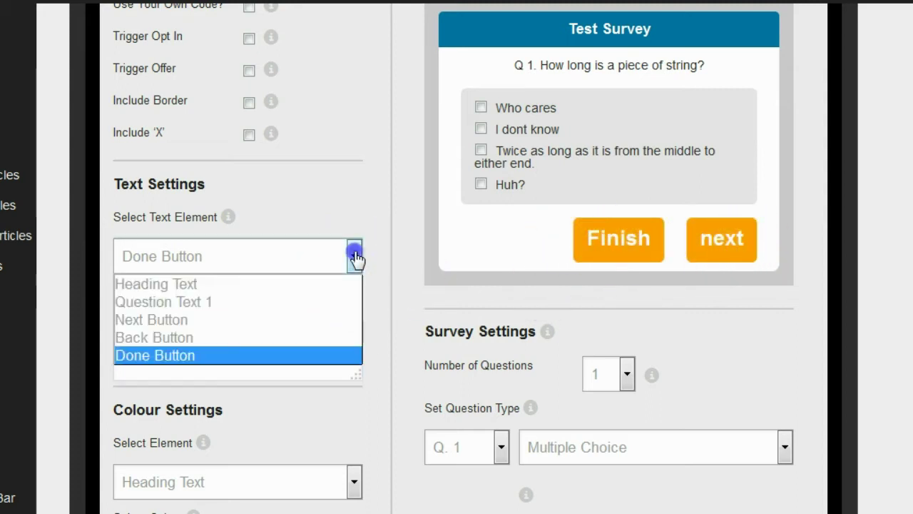
click(296, 321)
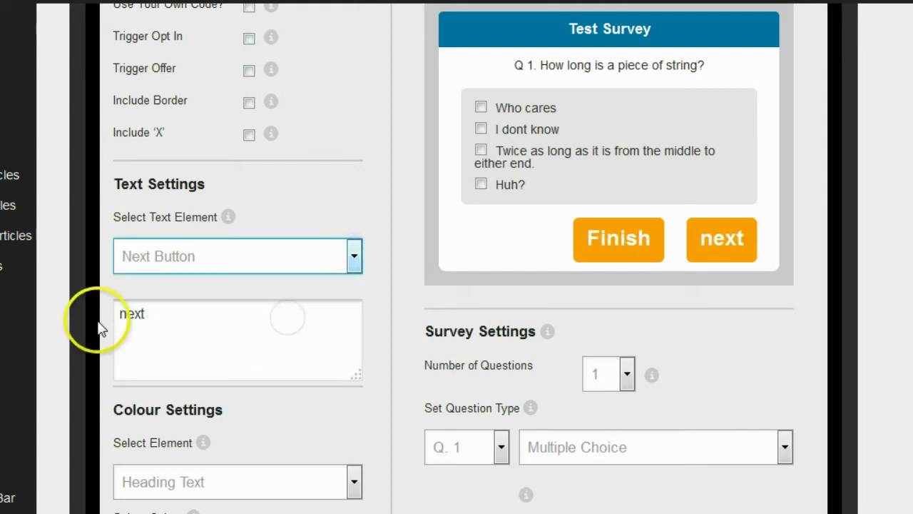
click(182, 349)
key(Home)
key(Delete)
text(N)
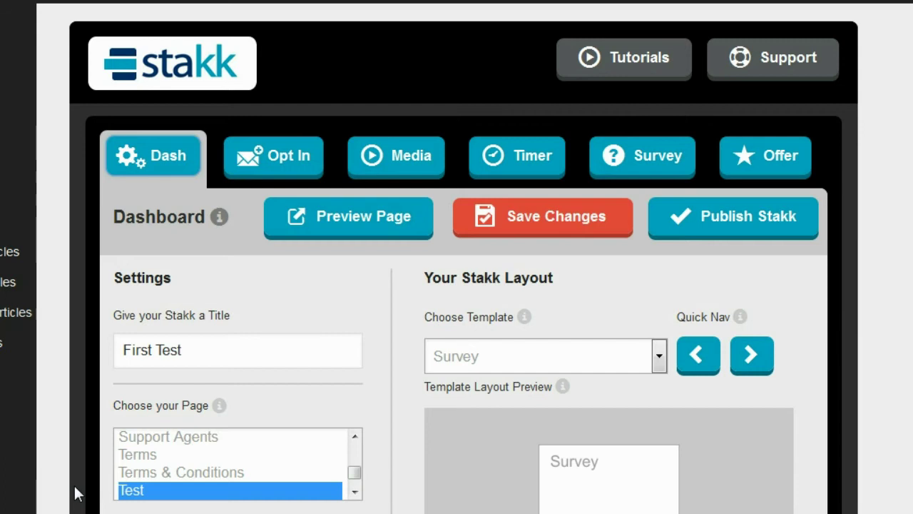
Step: Review the Email Opt In settings, the signup form preview and the available autoresponder providers
click(269, 166)
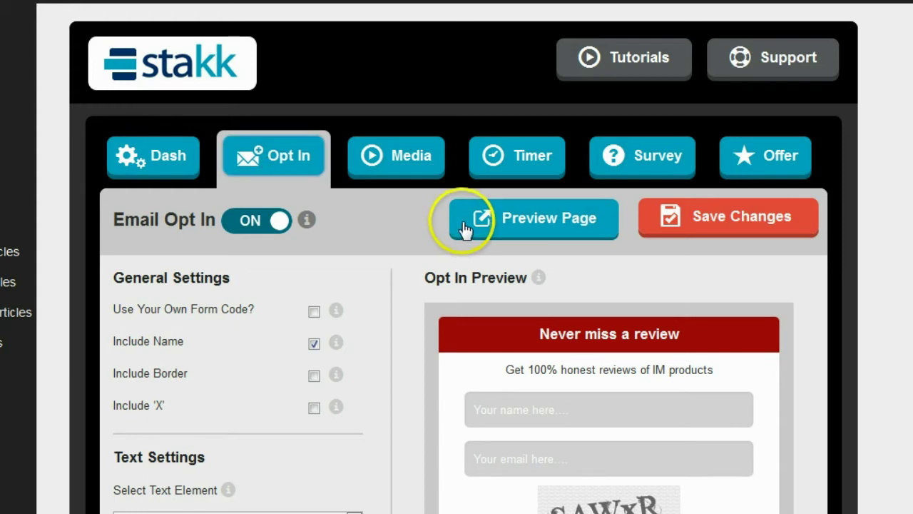
scroll(465, 228, down, 3)
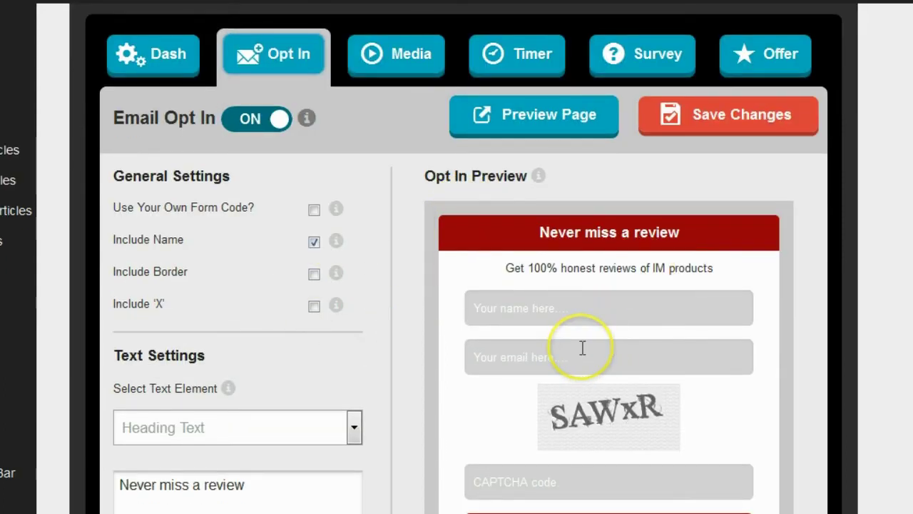
scroll(648, 199, down, 5)
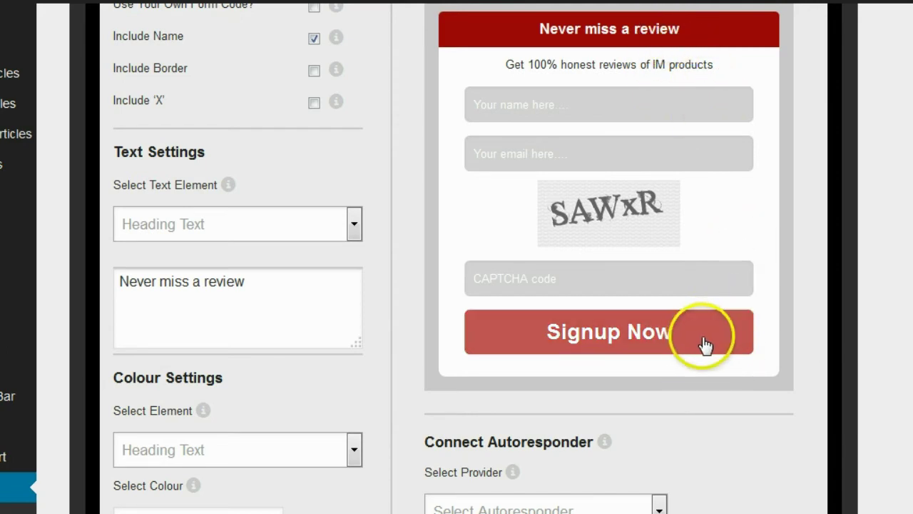
scroll(713, 342, down, 3)
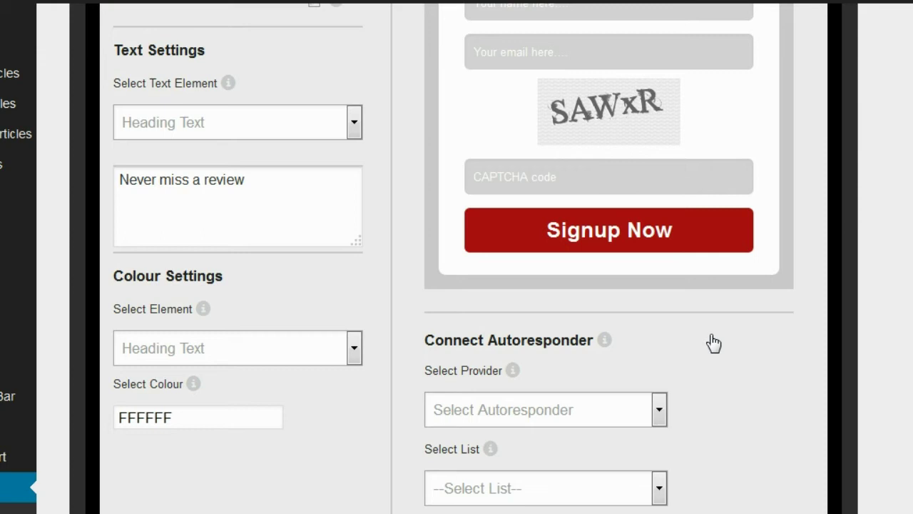
scroll(713, 342, down, 4)
click(659, 268)
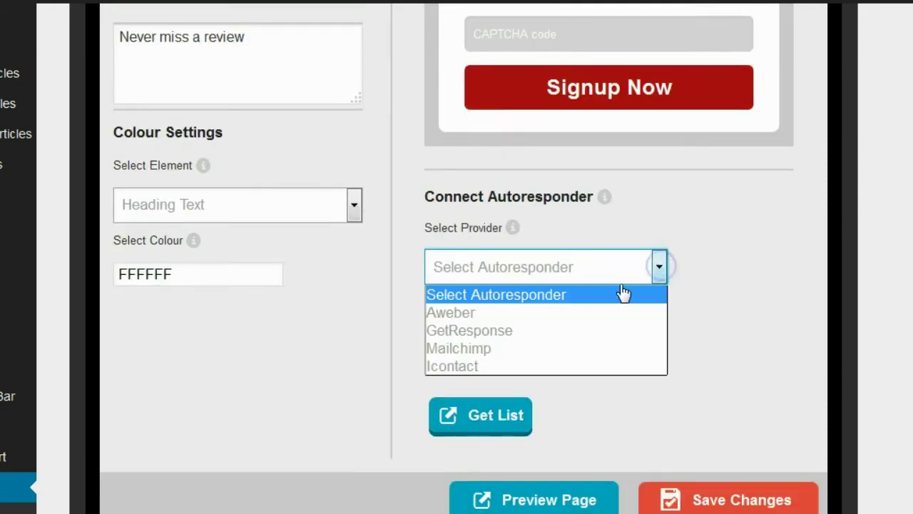
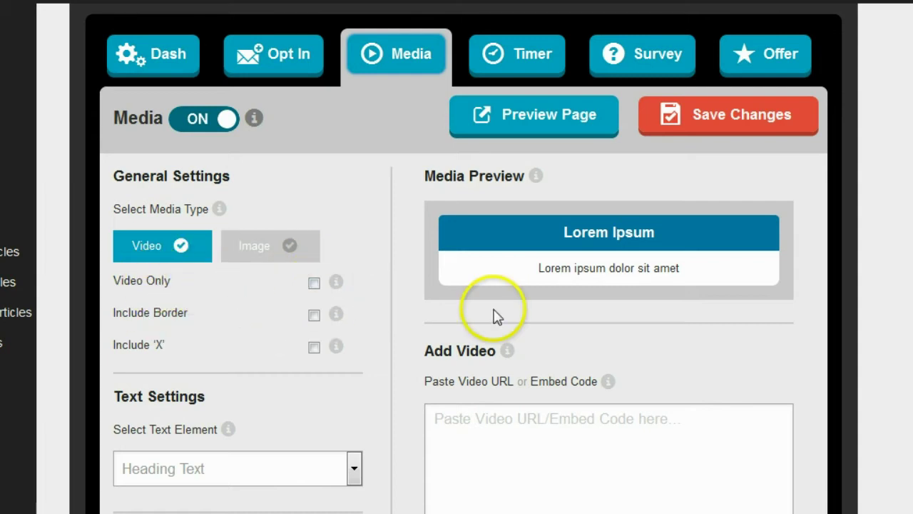
Step: Look through the Media settings, including the media type, text, colour and video embed options
scroll(495, 316, down, 2)
scroll(495, 309, down, 3)
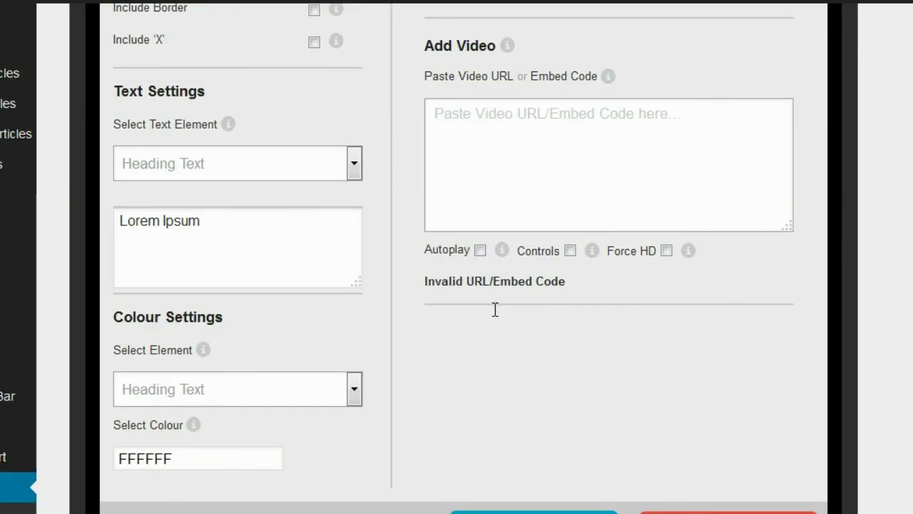
scroll(495, 308, up, 6)
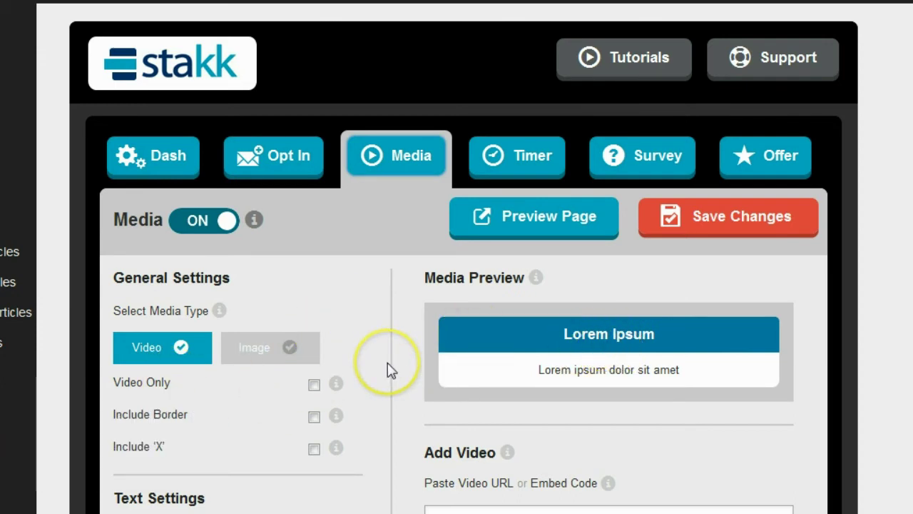
Step: Examine the Countdown Timer settings, reading the help notes for the preview, general options and text elements, plus the end date and message fields
click(503, 167)
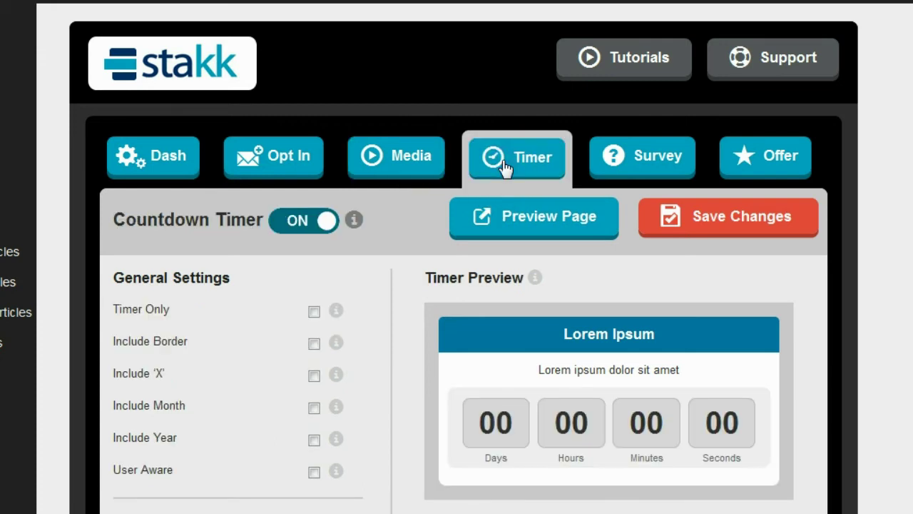
mouse_move(538, 291)
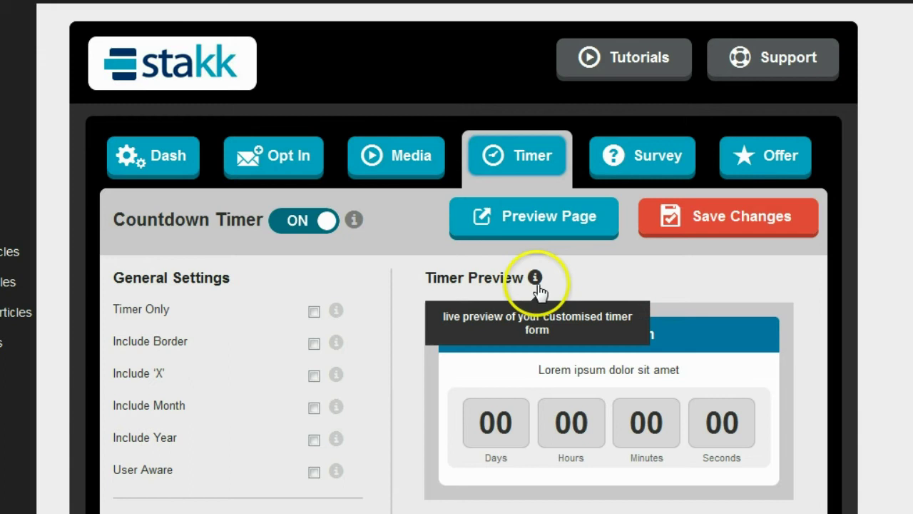
scroll(538, 291, down, 3)
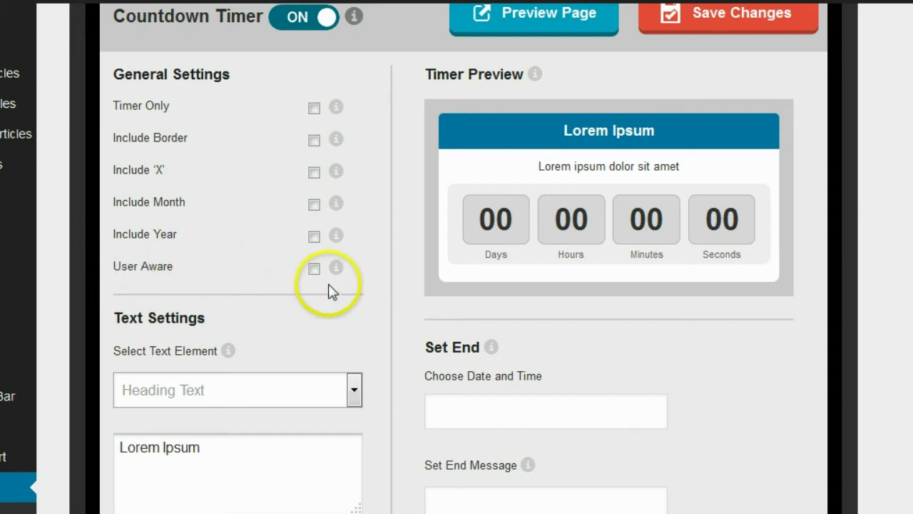
mouse_move(335, 271)
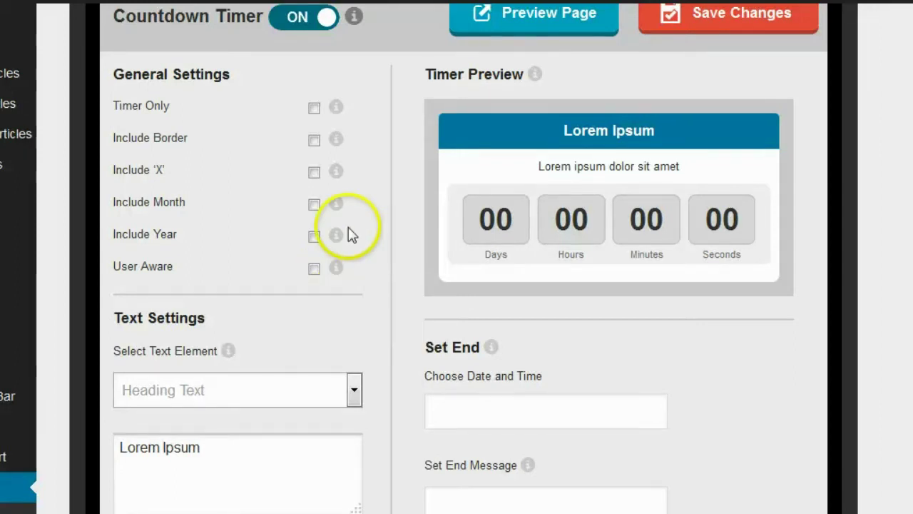
mouse_move(338, 235)
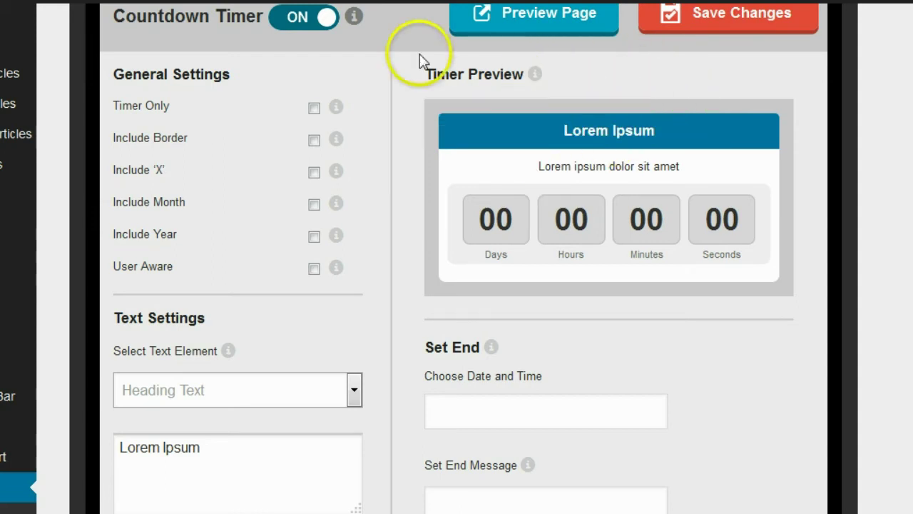
mouse_move(341, 206)
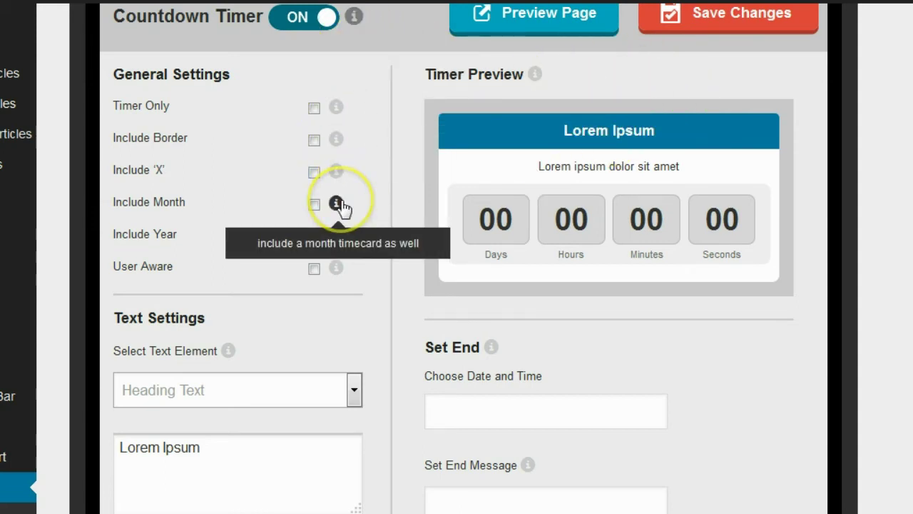
scroll(367, 292, down, 3)
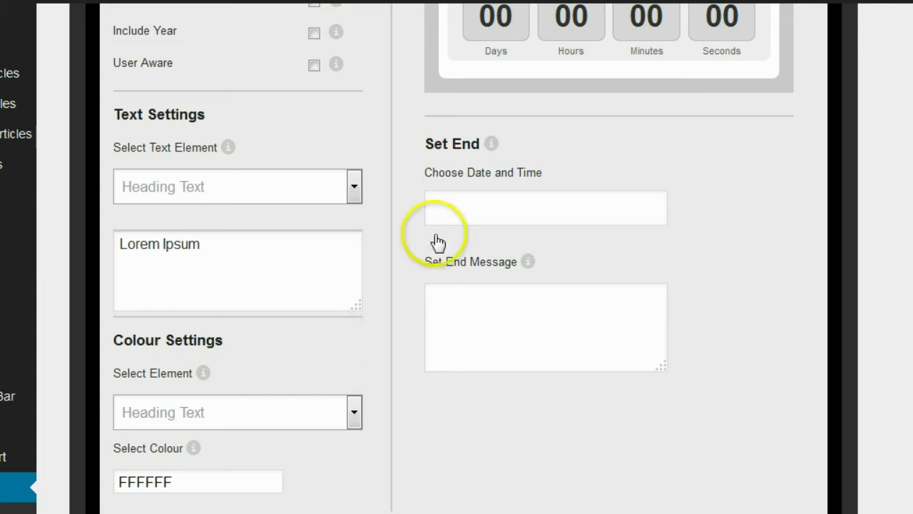
mouse_move(225, 151)
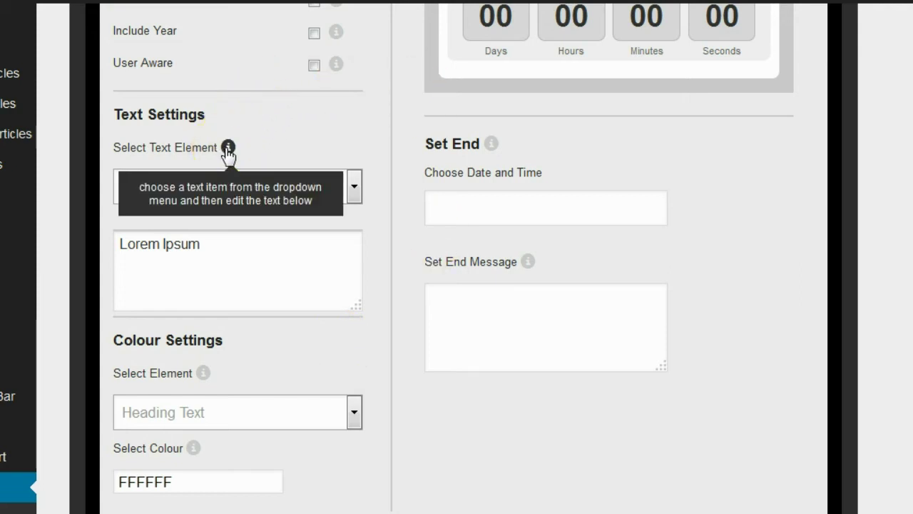
scroll(231, 345, up, 2)
click(232, 346)
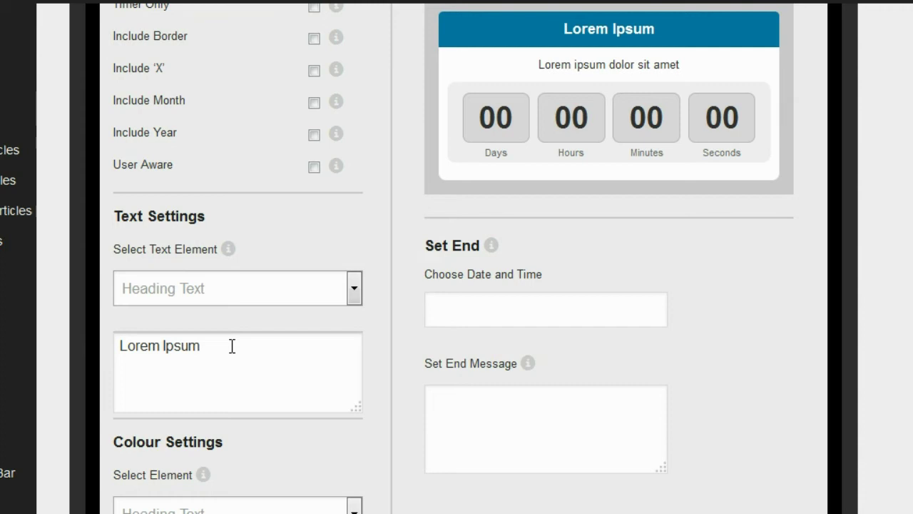
Step: Set the countdown timer's end to 03/17/2015 09:00:08 and toggle the Include 'X' option off and back on
click(232, 346)
click(596, 309)
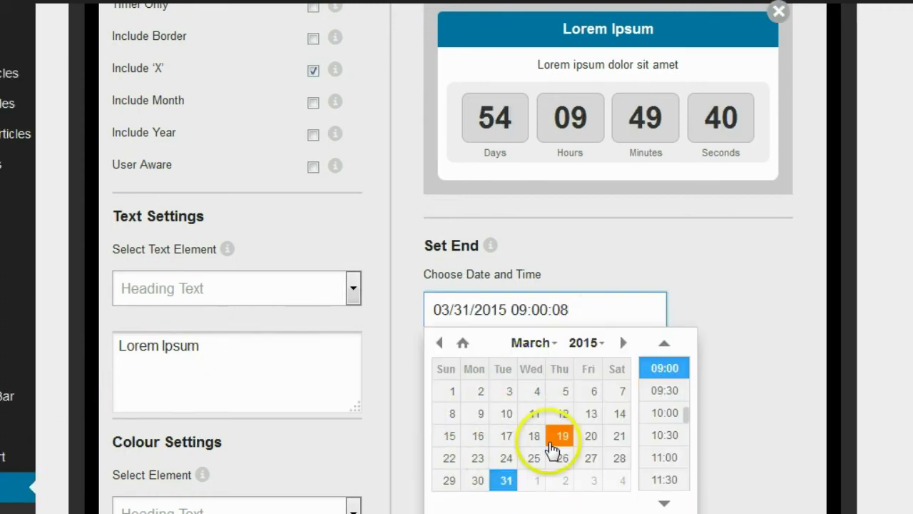
click(506, 438)
scroll(532, 428, up, 1)
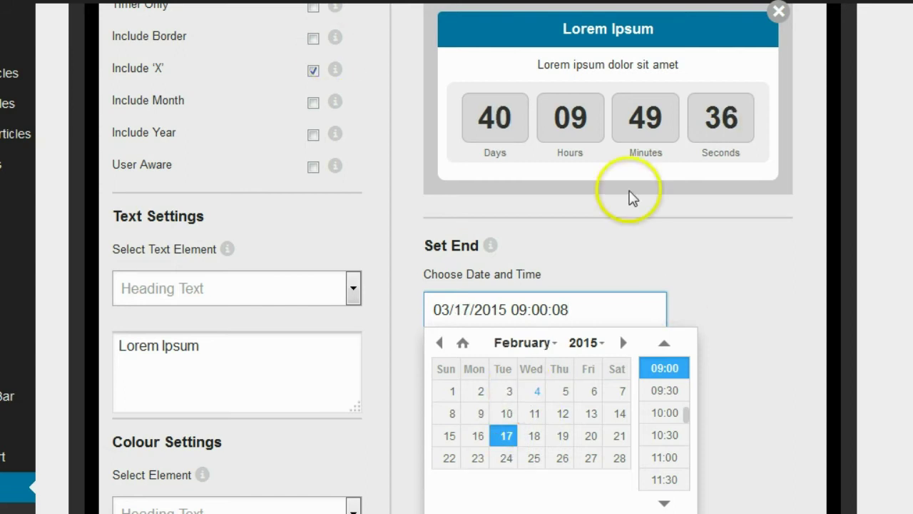
scroll(632, 198, up, 1)
scroll(576, 223, up, 1)
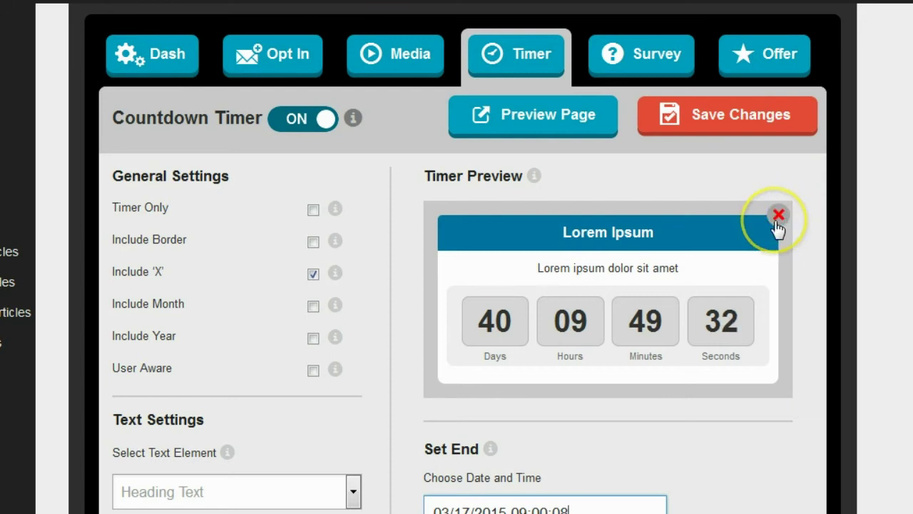
click(315, 277)
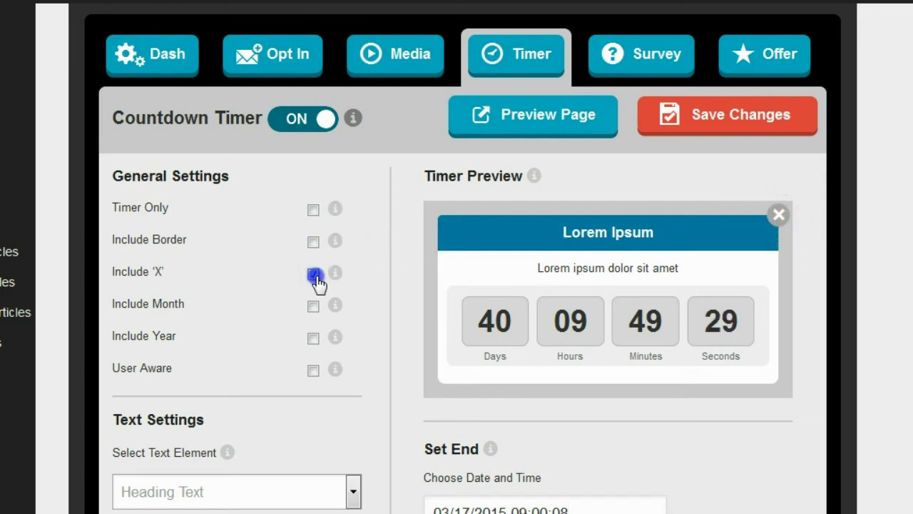
click(315, 276)
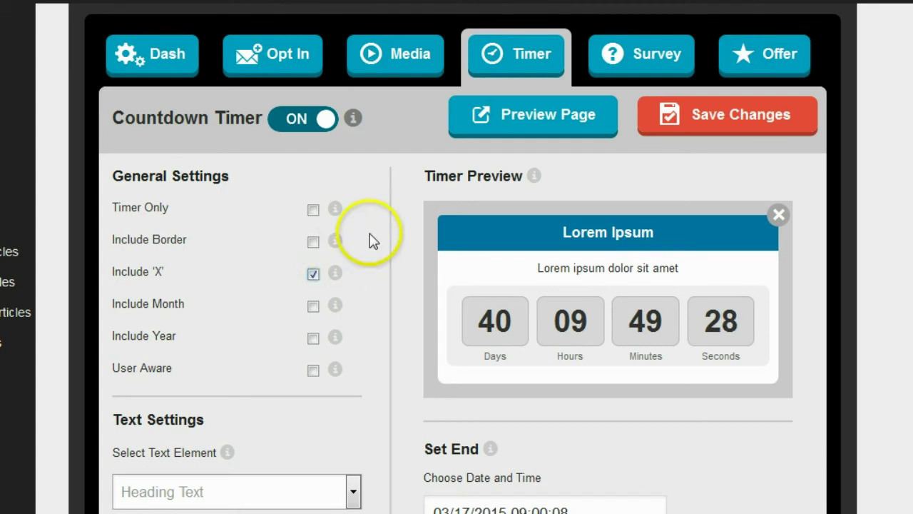
Step: Clear the timer's Heading Text so the header carries no wording
scroll(370, 240, down, 3)
click(353, 392)
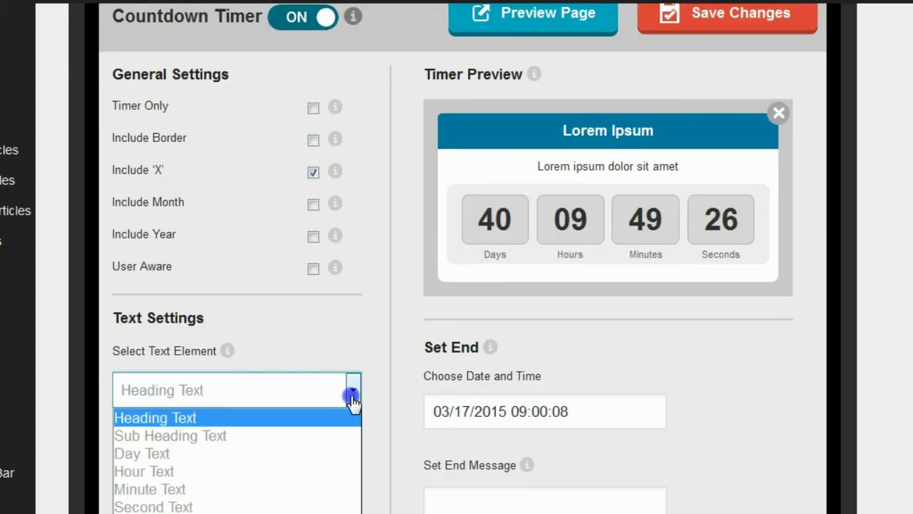
click(321, 412)
triple_click(119, 450)
key(BackSpace)
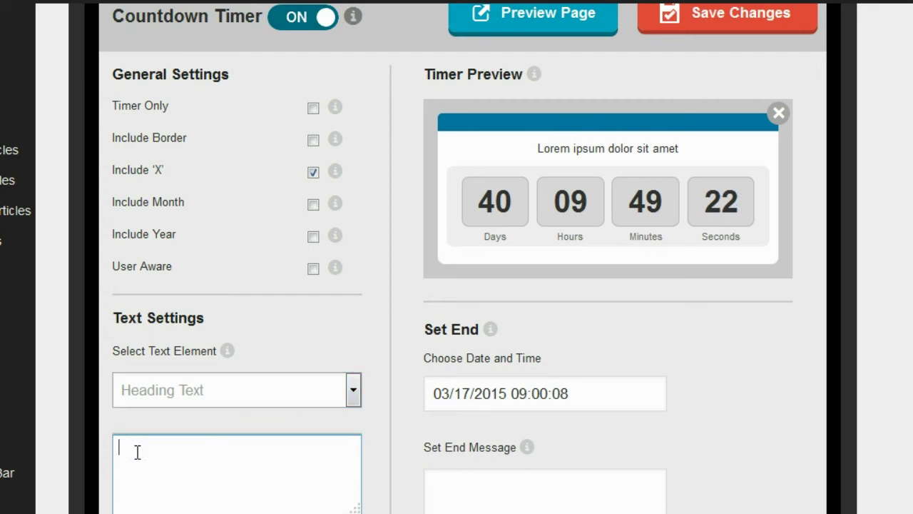
Step: Clear the timer's Sub Heading Text as well
scroll(353, 377, down, 3)
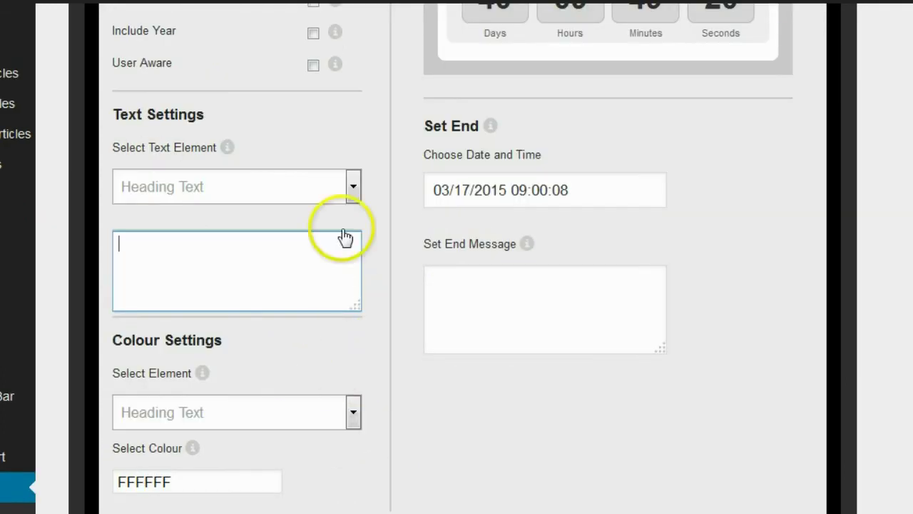
scroll(349, 206, up, 2)
scroll(353, 230, down, 2)
click(351, 289)
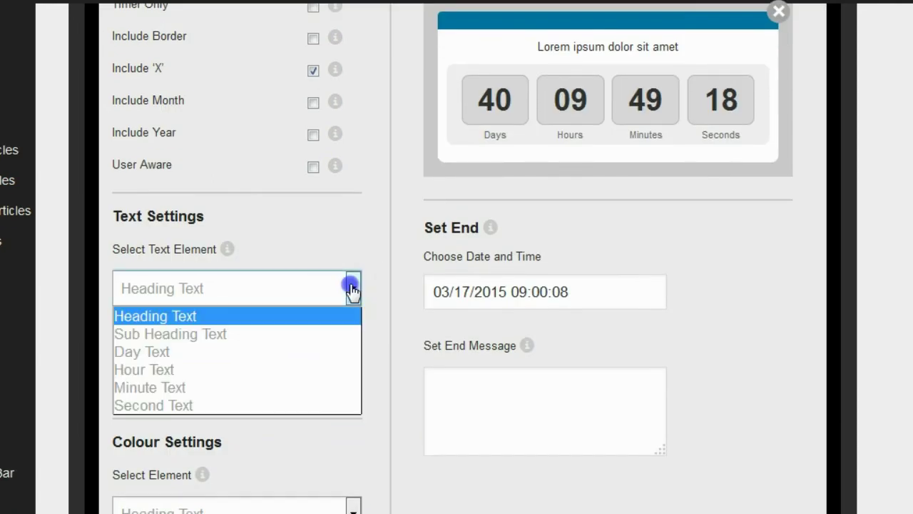
click(298, 345)
drag(288, 346, 65, 349)
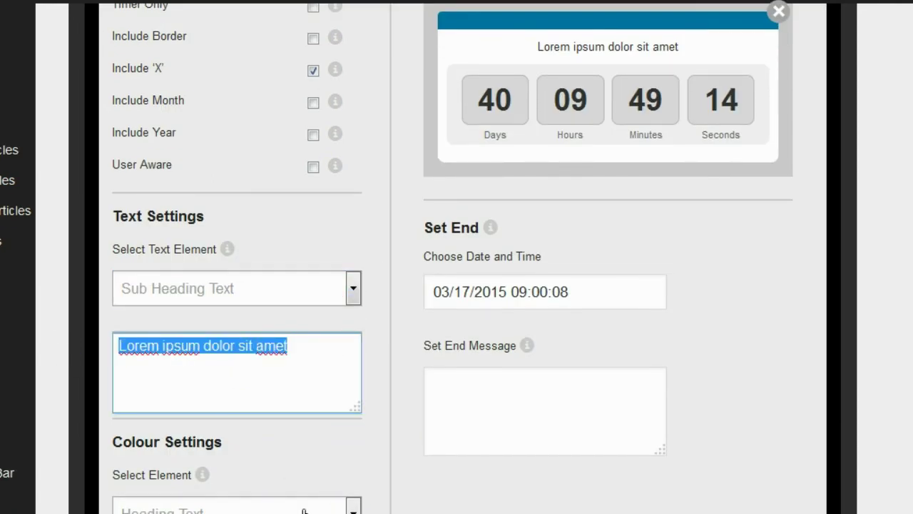
key(BackSpace)
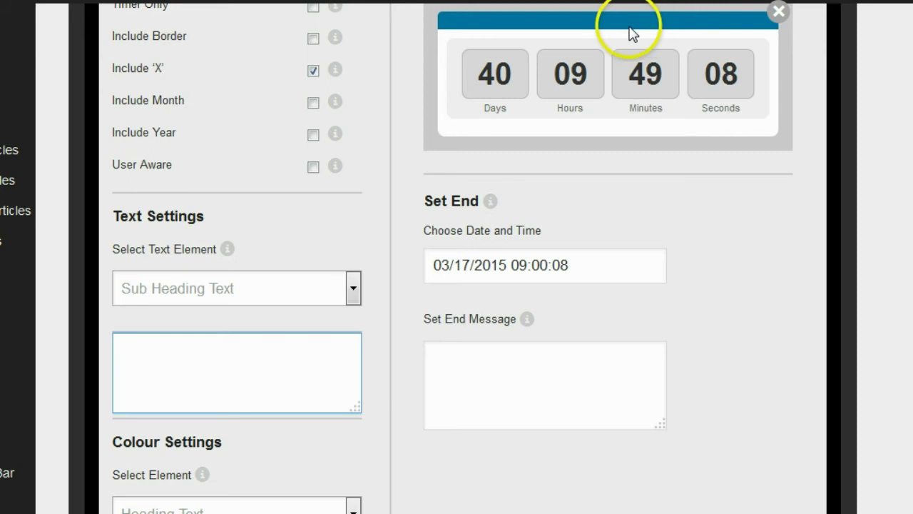
Step: Set the timer's Heading Background colour to red A20606 and save the changes
scroll(528, 171, down, 2)
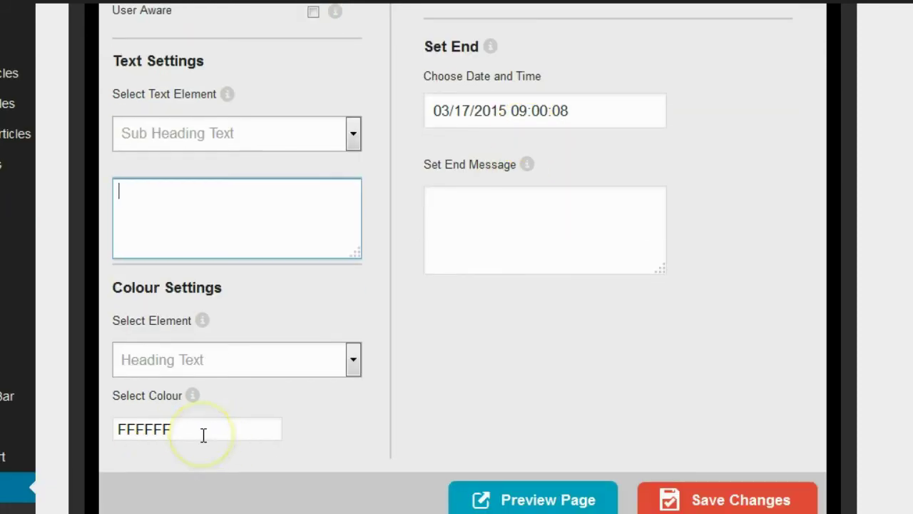
click(348, 361)
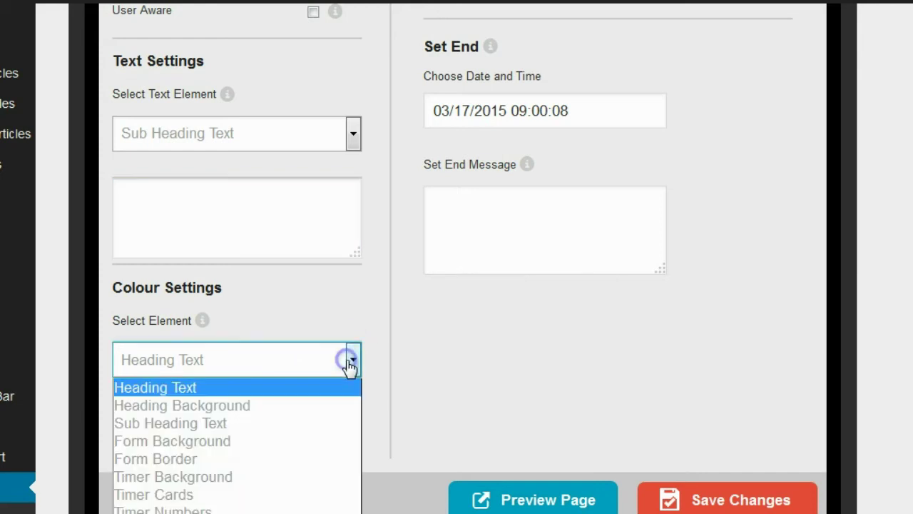
click(312, 404)
click(249, 448)
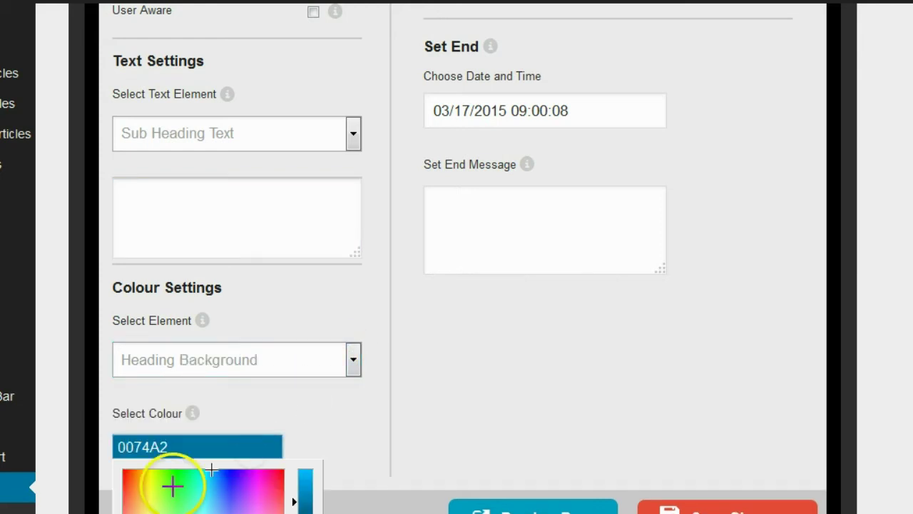
click(119, 474)
click(392, 332)
scroll(449, 390, up, 5)
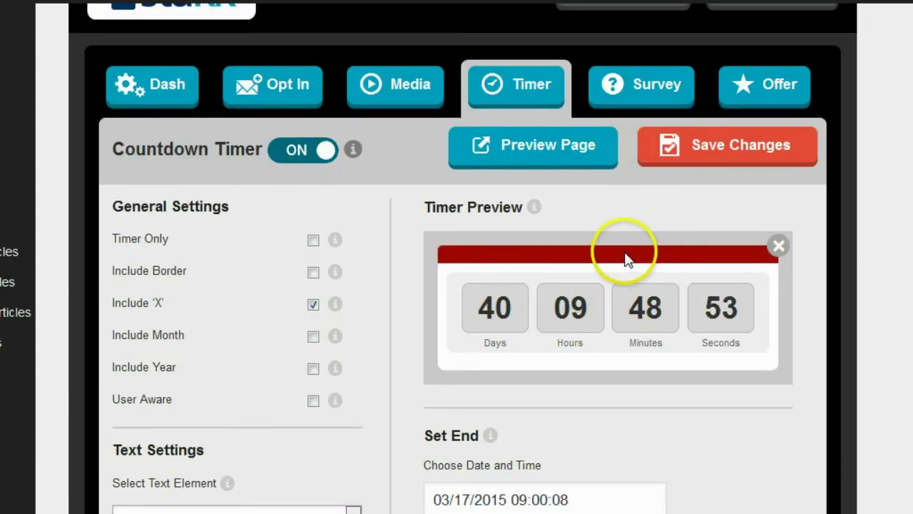
scroll(591, 249, down, 6)
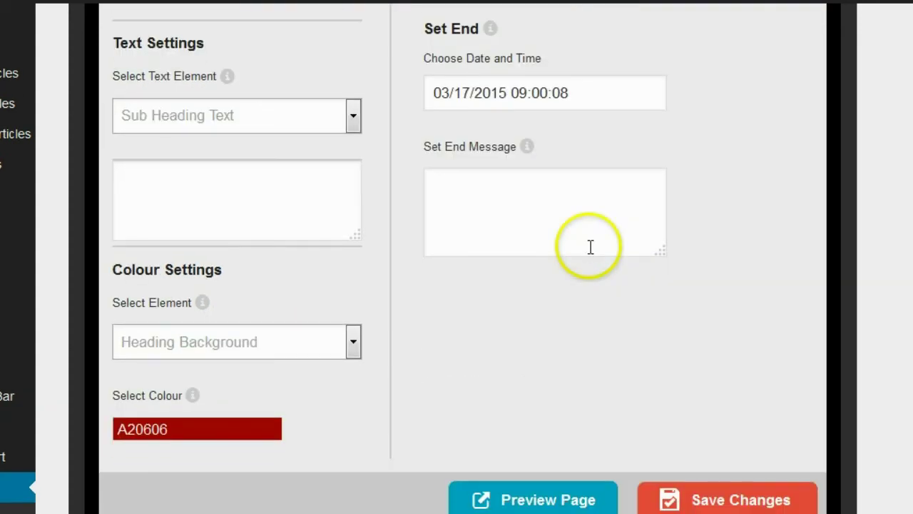
click(726, 501)
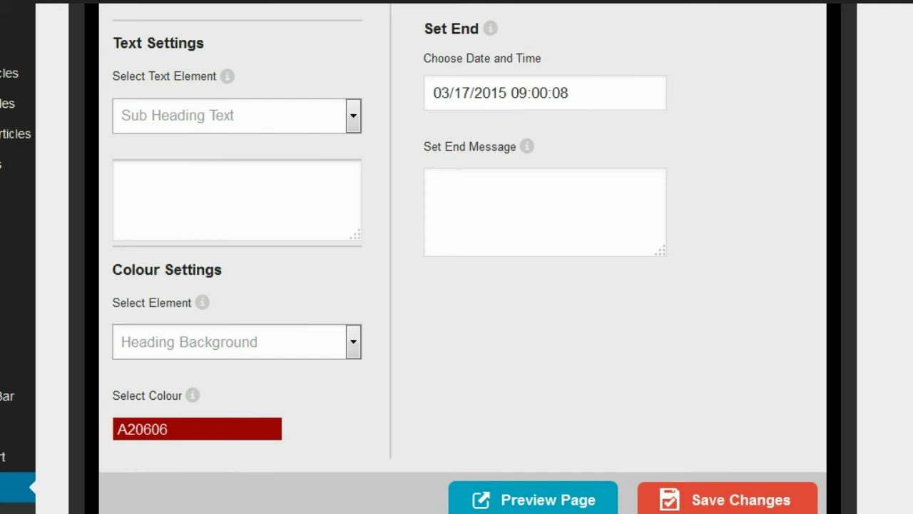
Step: Return to the dashboard and look over the available layout templates without choosing one
scroll(456, 256, up, 7)
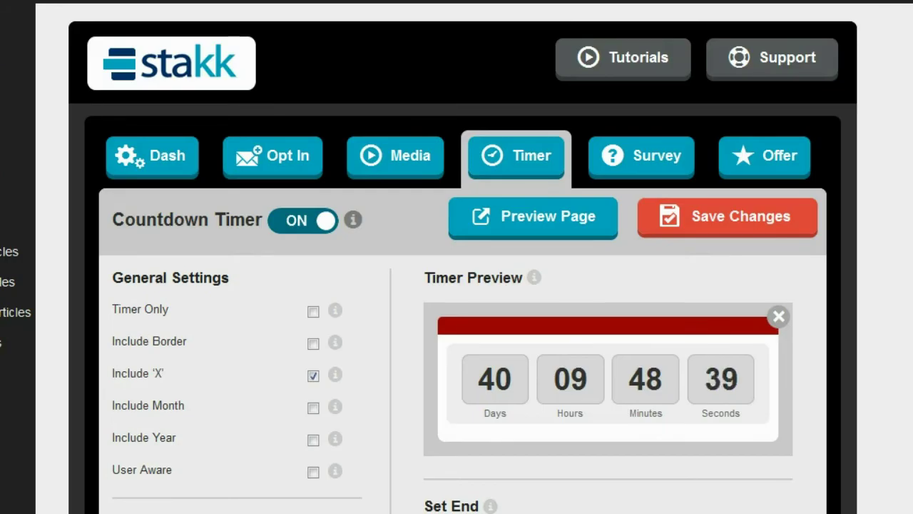
click(179, 168)
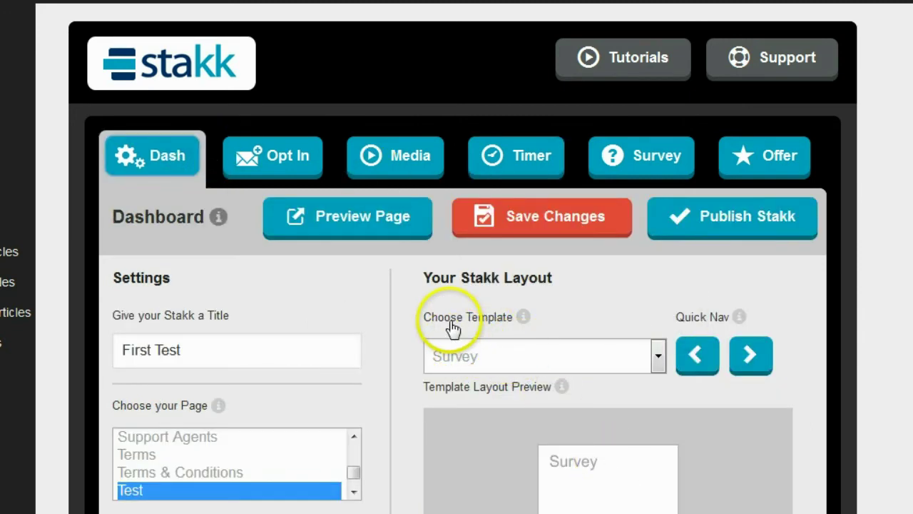
click(657, 356)
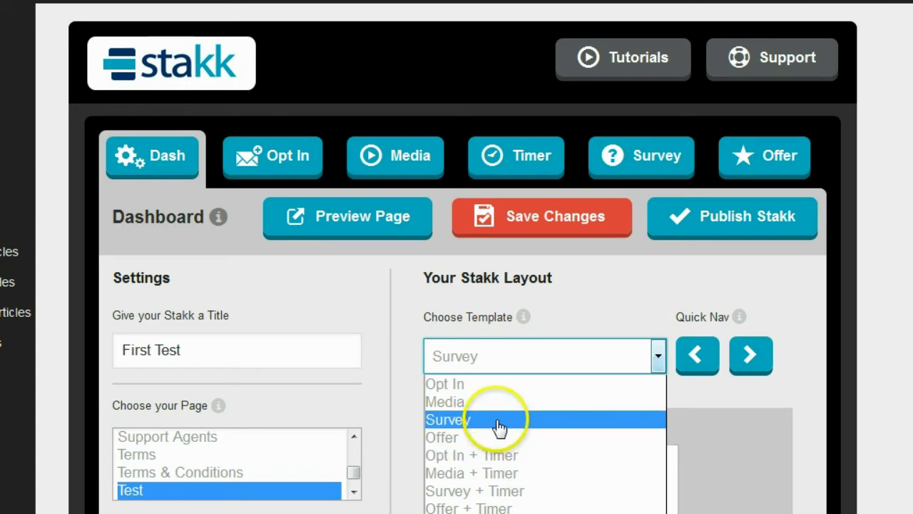
click(637, 277)
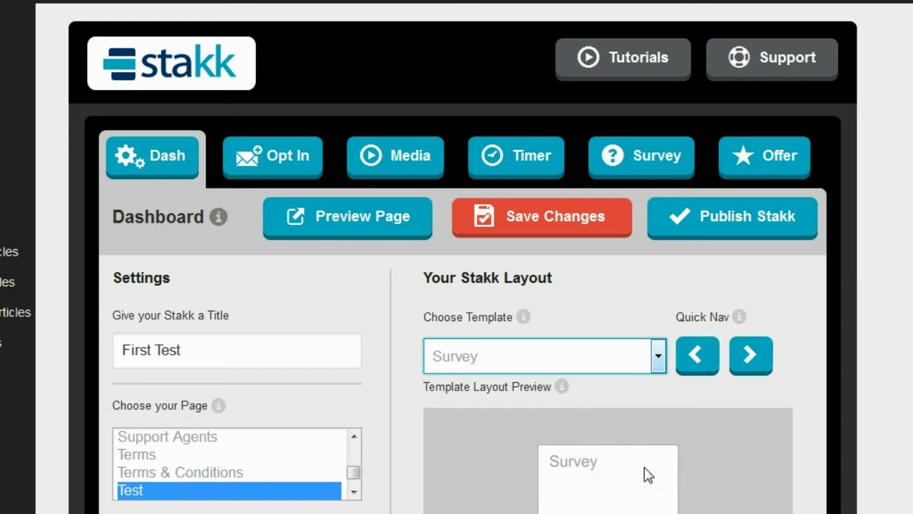
scroll(647, 475, down, 3)
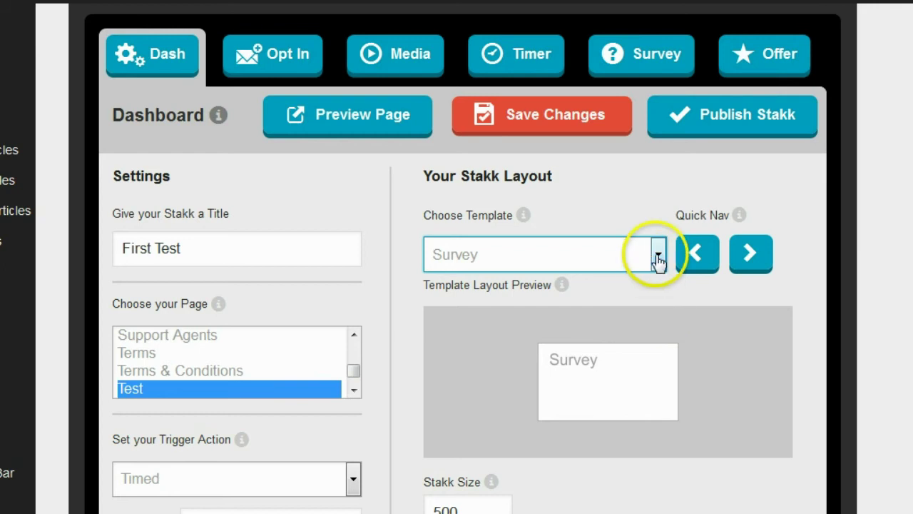
Step: Try the Opt In layout template and check the matching Email Opt In form preview before returning to the dashboard
click(656, 259)
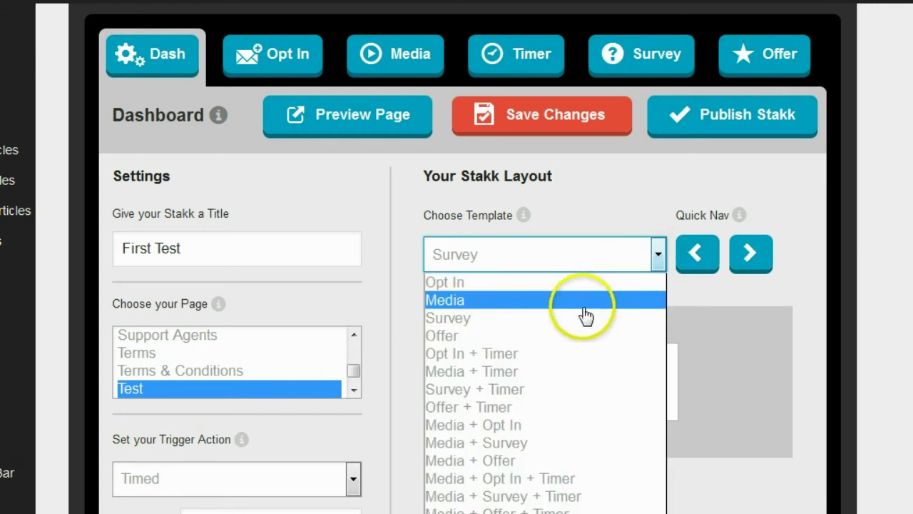
click(565, 283)
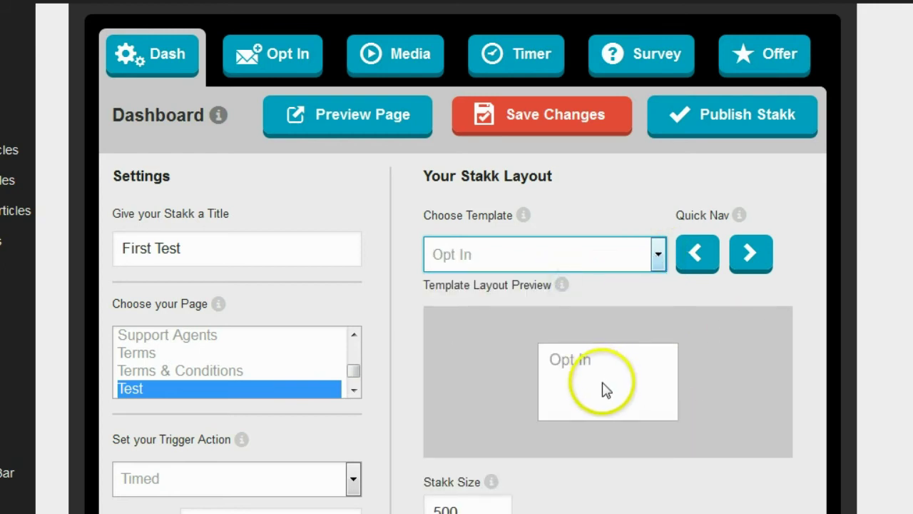
click(297, 63)
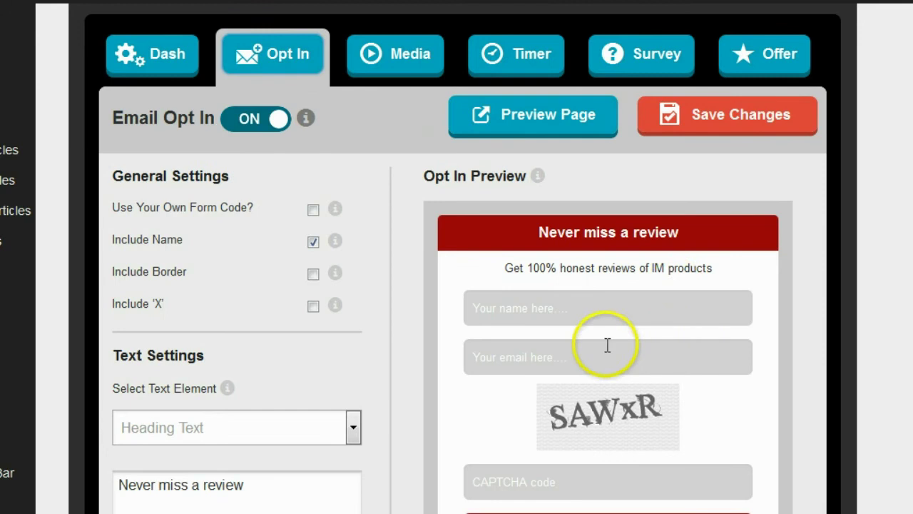
click(152, 57)
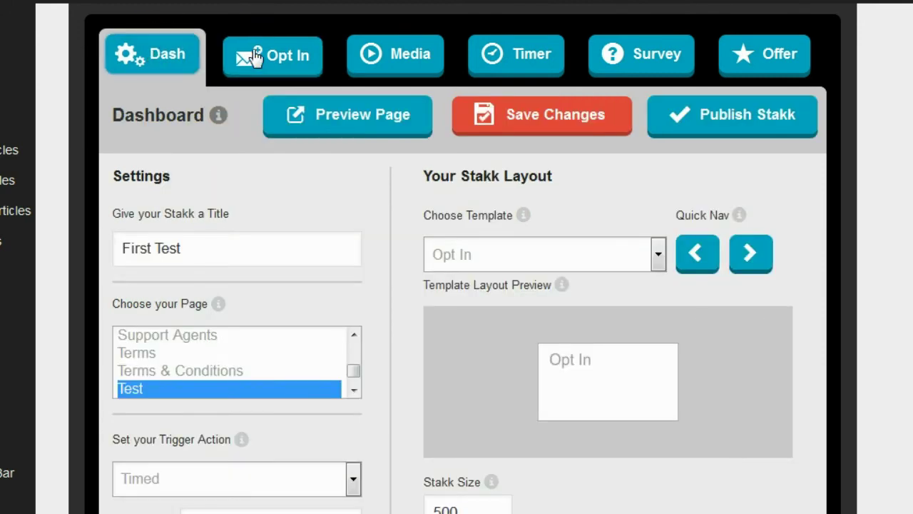
Step: Set the stakk's layout template to Opt In + Timer and save the changes
click(659, 254)
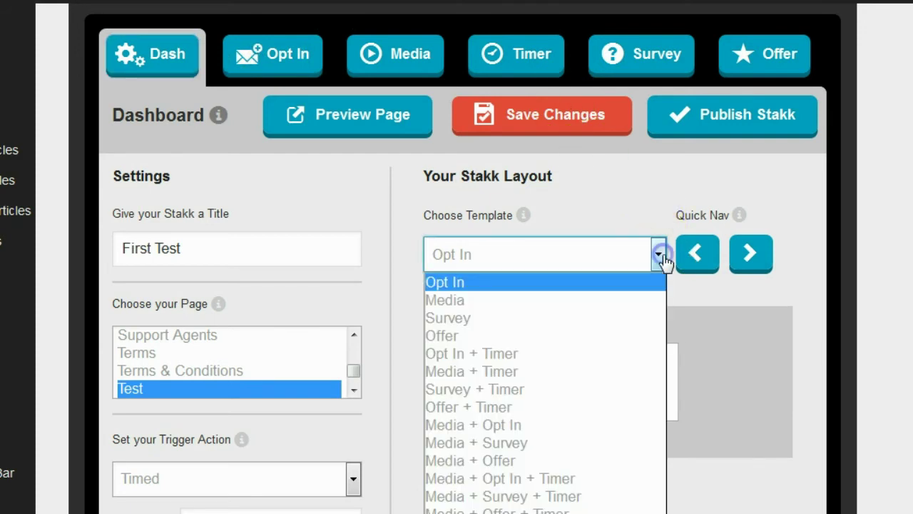
click(546, 361)
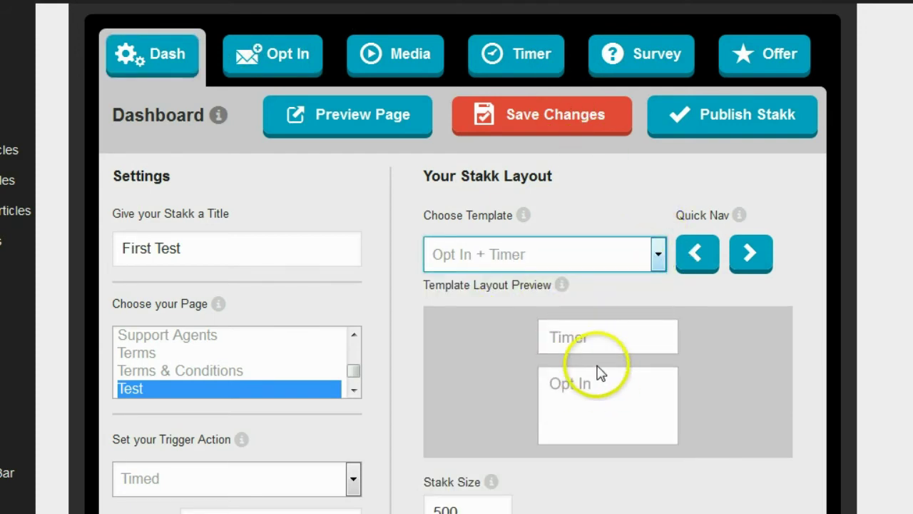
click(542, 123)
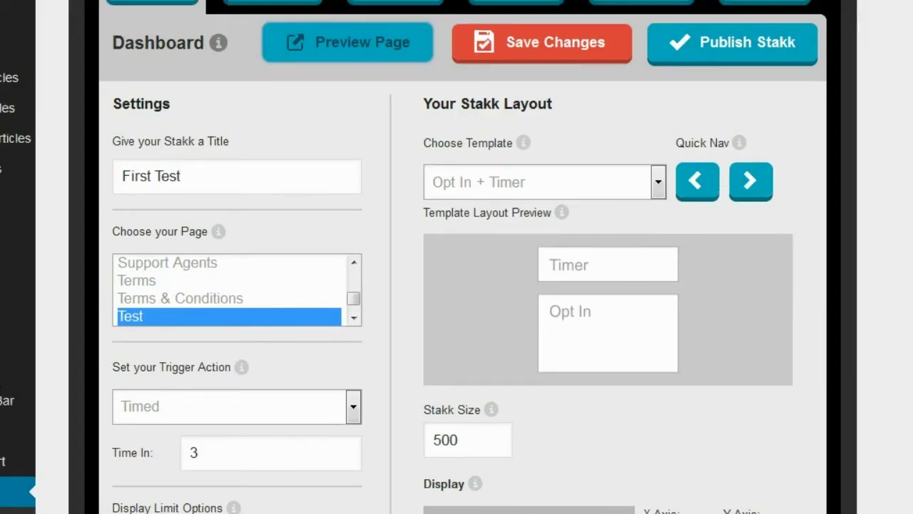
Step: Review the Timed trigger's Time In setting and the other available trigger actions, leaving the choice as it is
scroll(500, 235, down, 3)
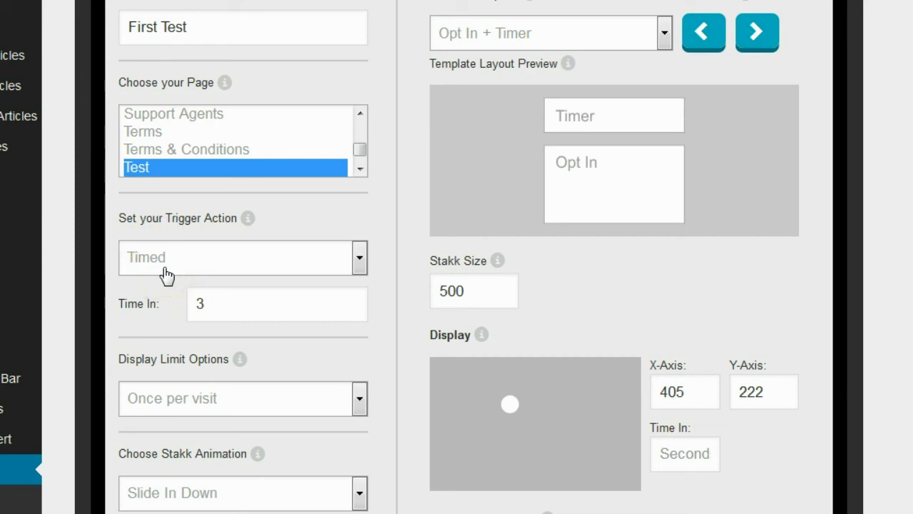
click(218, 307)
click(360, 262)
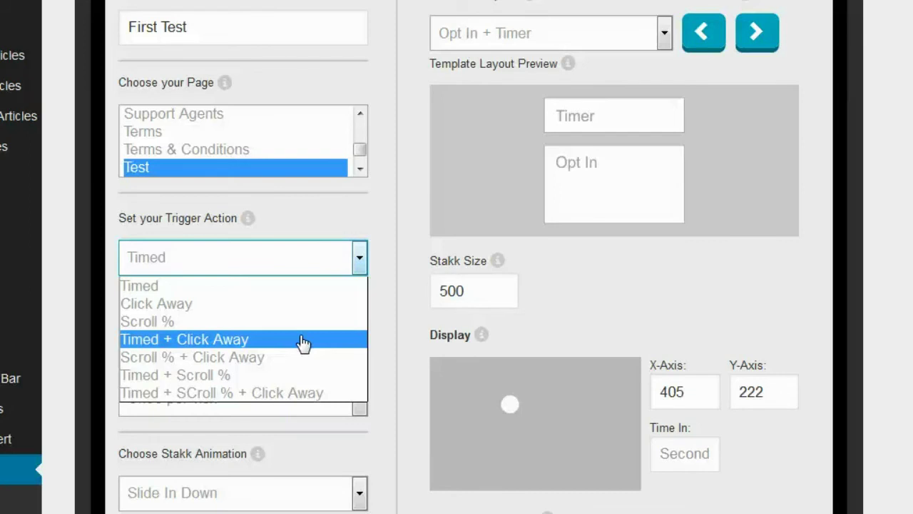
click(349, 214)
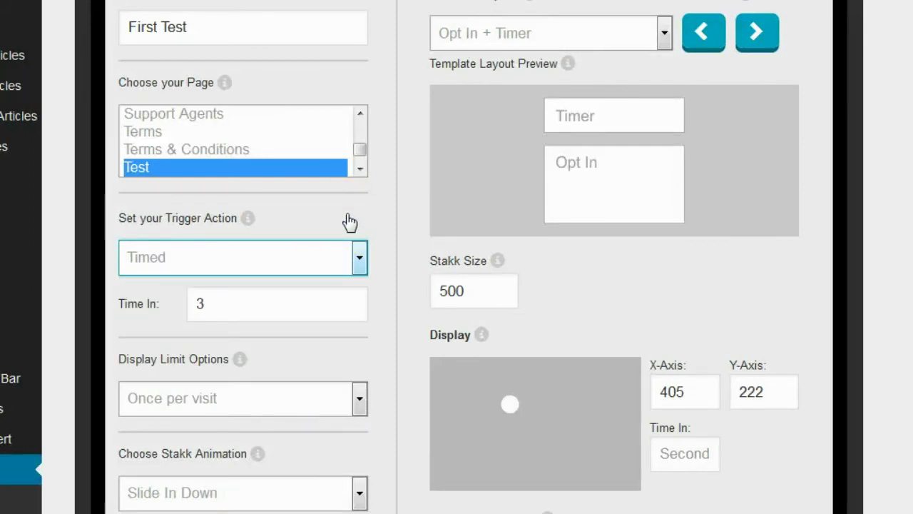
Step: Set the Stakk animation to Tada
scroll(349, 223, down, 2)
scroll(356, 221, down, 2)
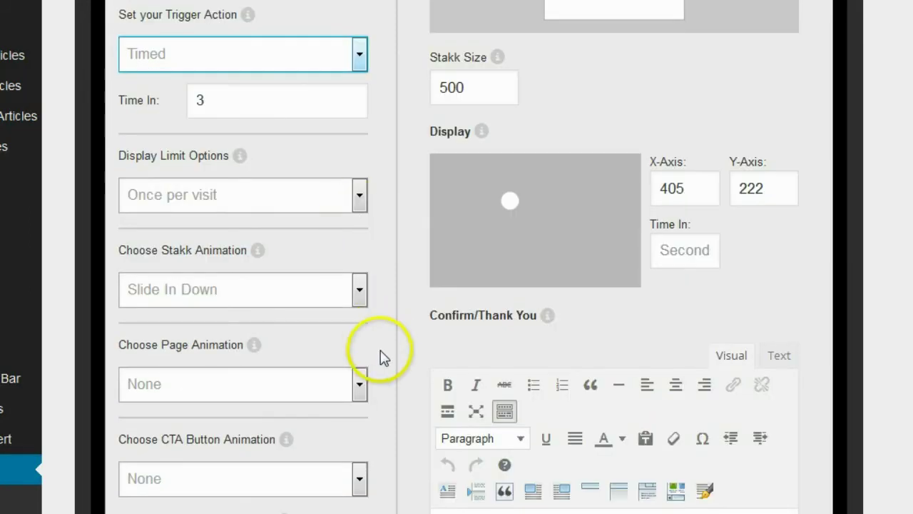
click(357, 290)
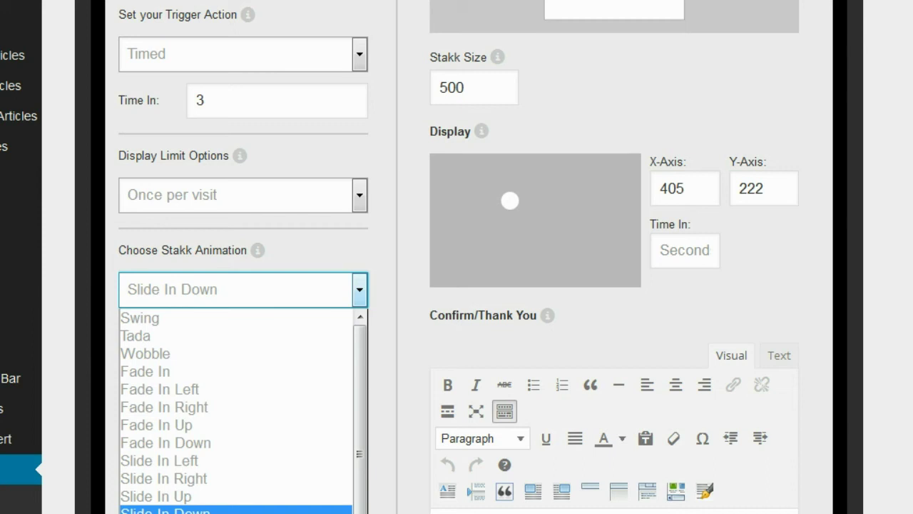
click(217, 336)
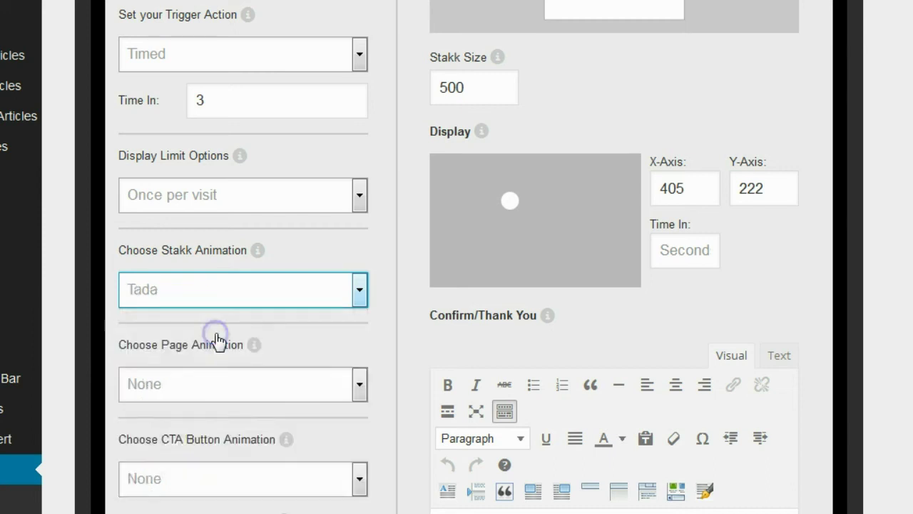
Step: Save the stakk with its layout template changed to Opt In, and preview the page
scroll(431, 342, up, 5)
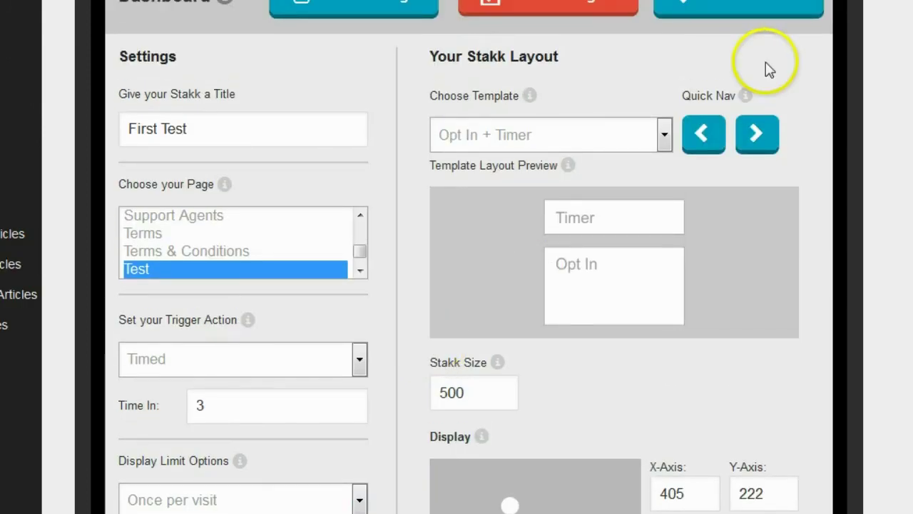
click(664, 139)
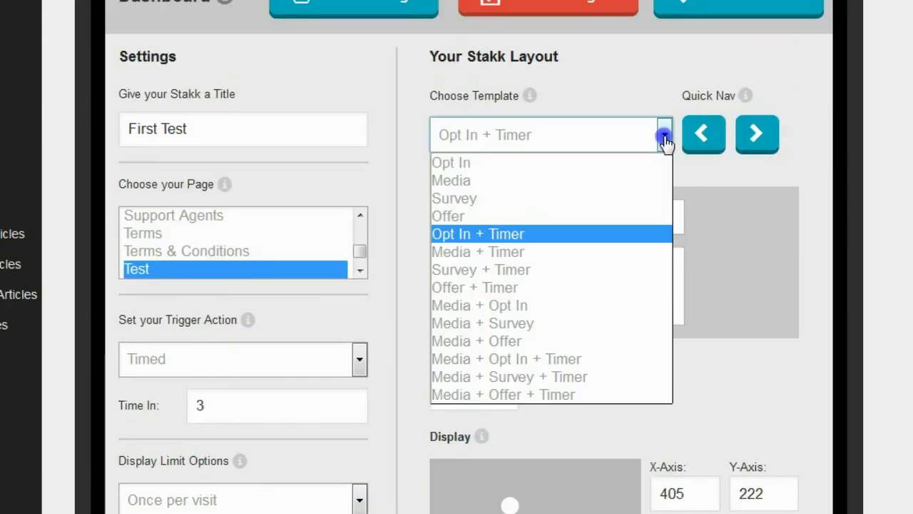
click(627, 164)
scroll(728, 227, up, 3)
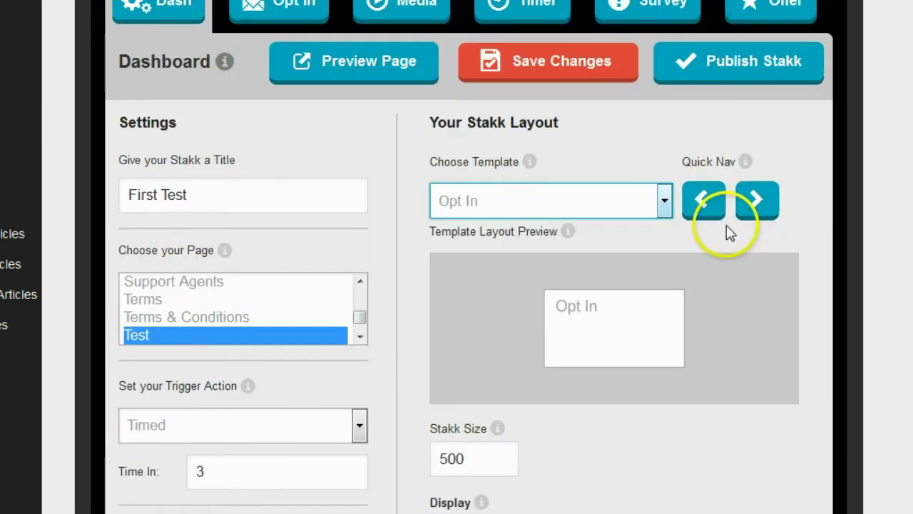
click(576, 97)
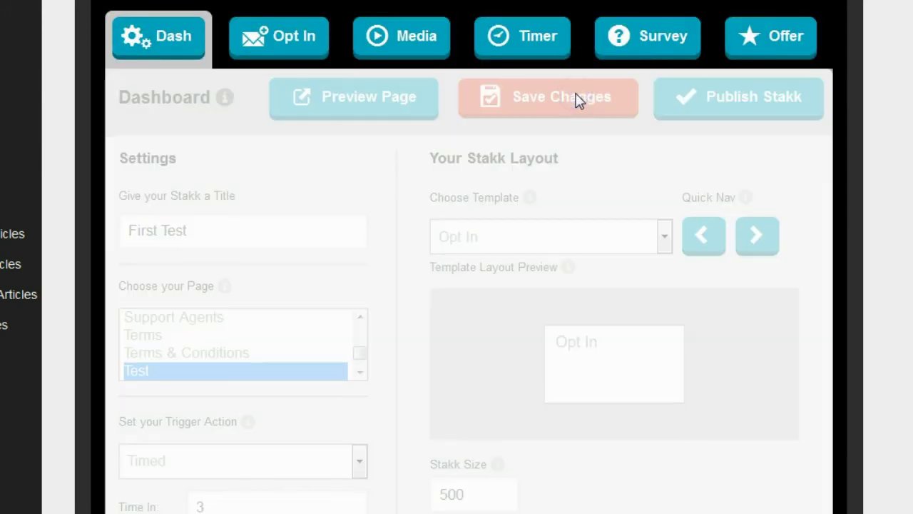
click(400, 100)
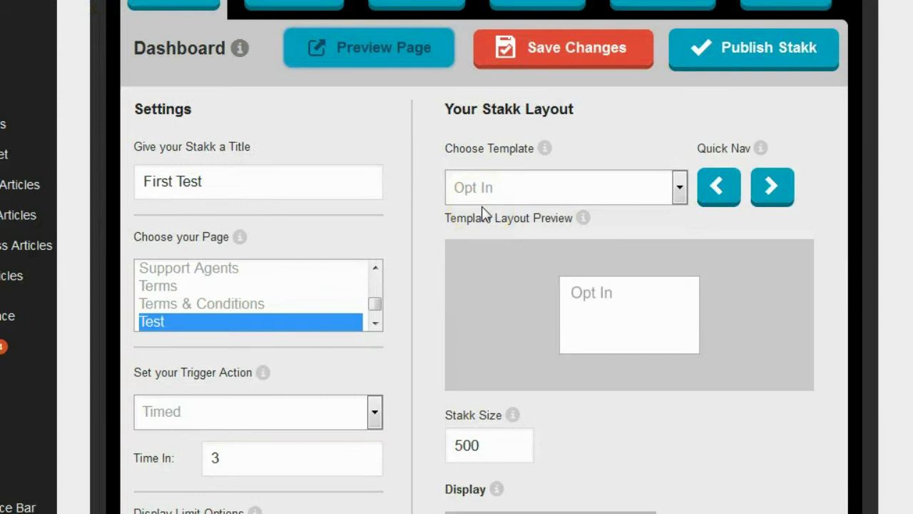
Step: Review the Stakk Size setting beneath the layout preview, leaving its value as it is
scroll(481, 211, down, 3)
click(510, 246)
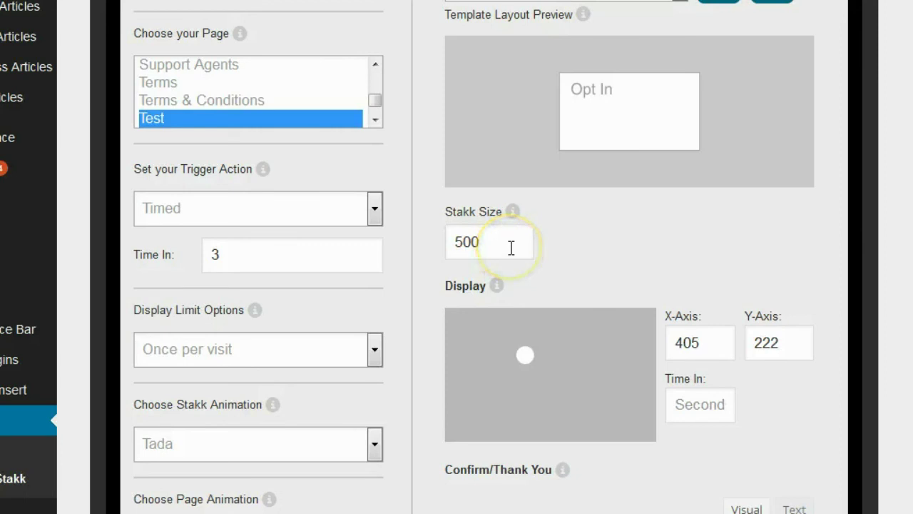
click(511, 247)
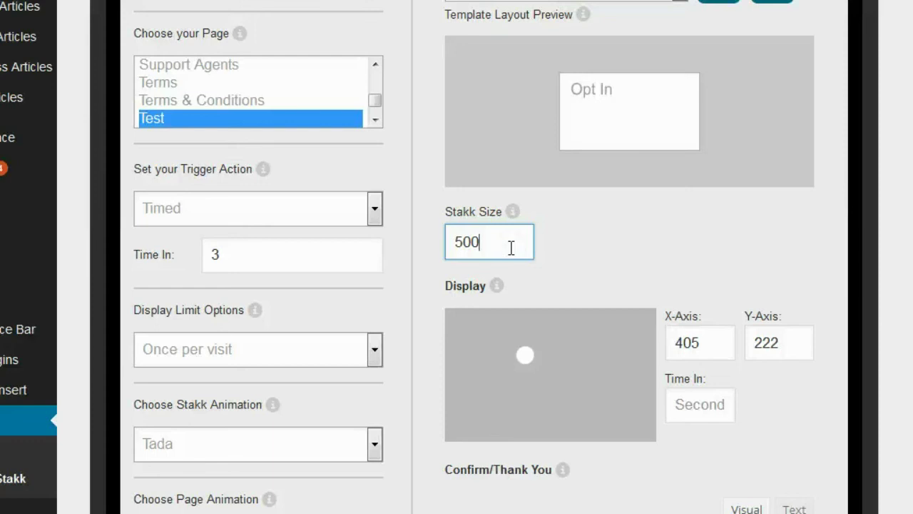
click(620, 254)
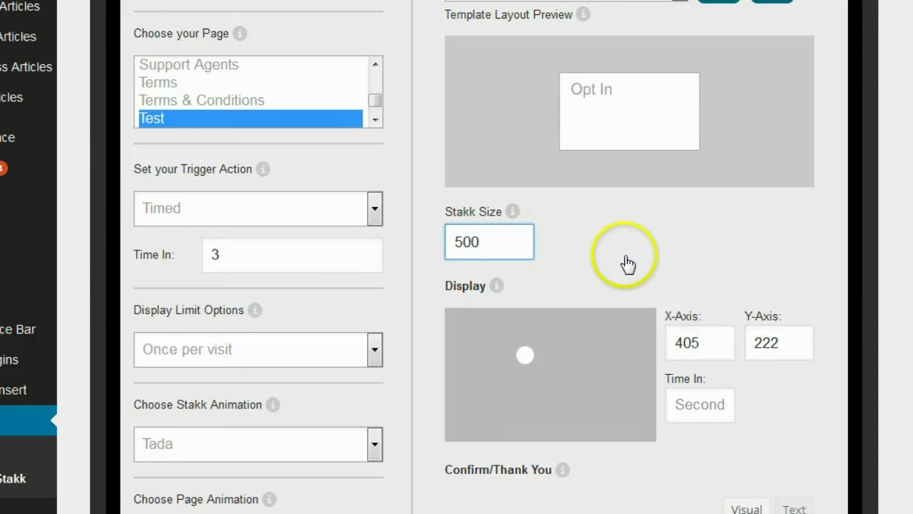
Step: Try several display positions for the stakk, settling on X-Axis 344 and Y-Axis 217
scroll(628, 263, down, 3)
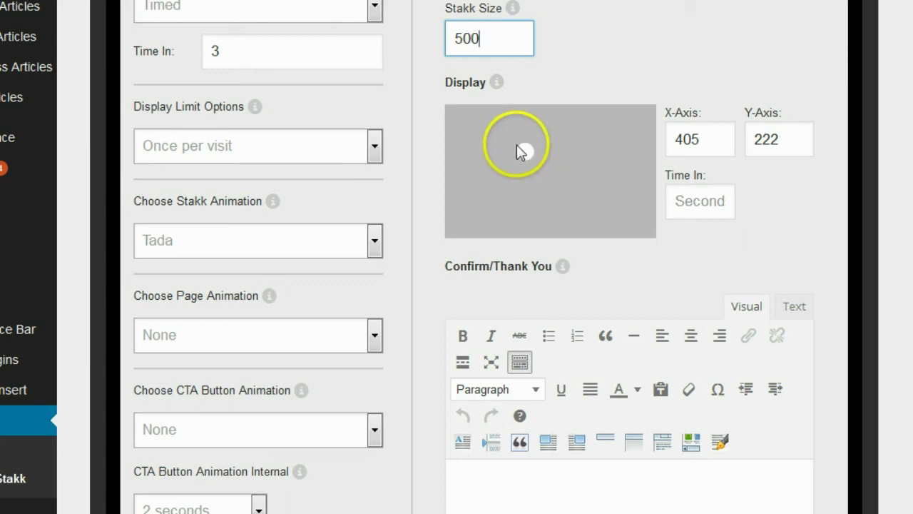
drag(524, 154, 465, 126)
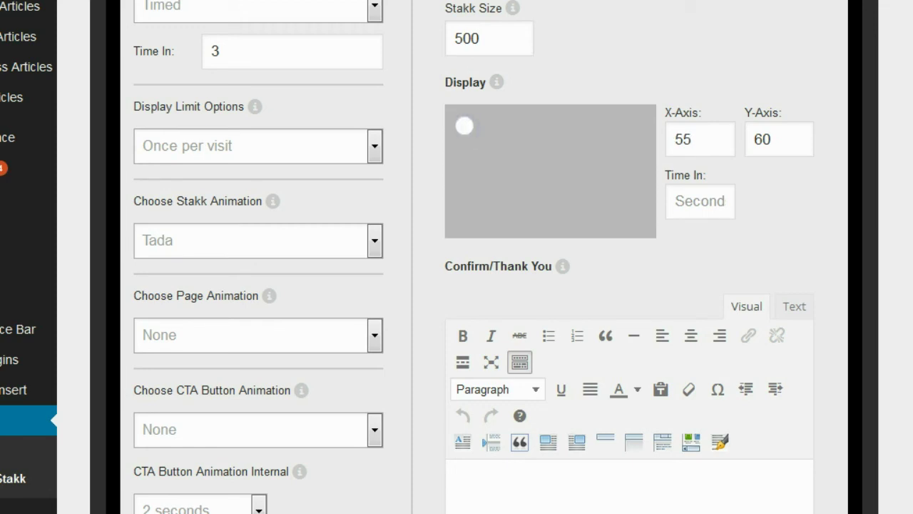
drag(464, 127, 587, 196)
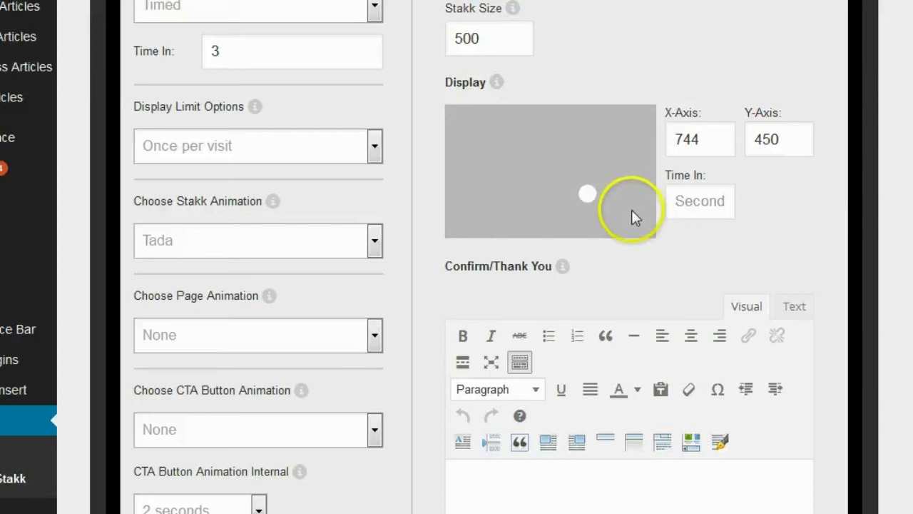
mouse_move(592, 193)
mouse_down()
mouse_move(552, 163)
mouse_move(497, 149)
mouse_move(520, 163)
mouse_up()
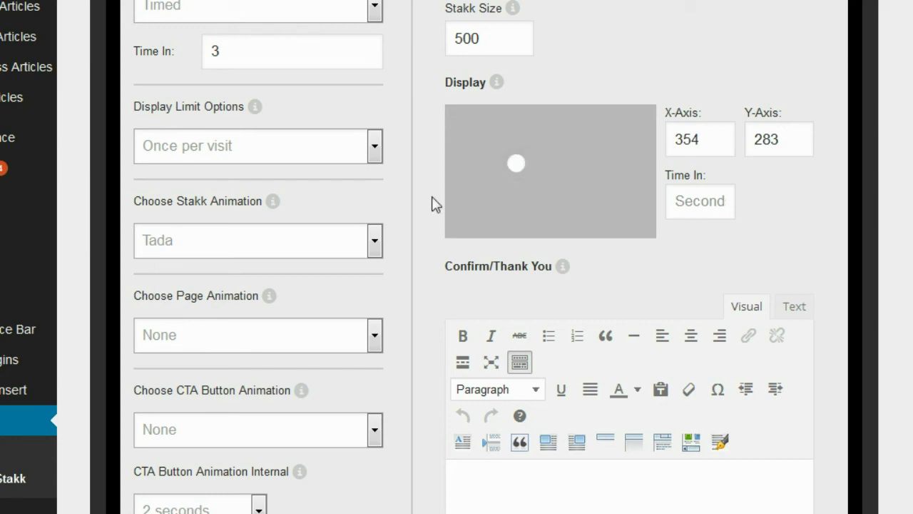
click(516, 162)
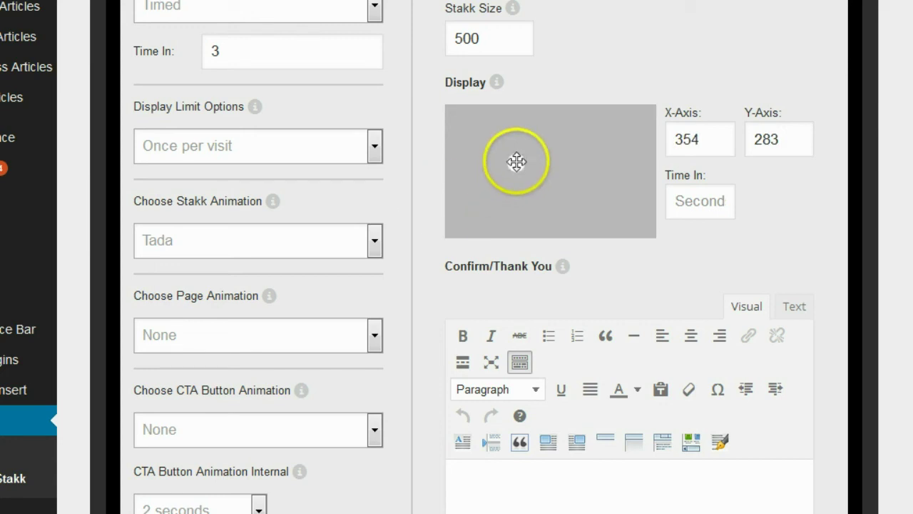
mouse_move(518, 158)
mouse_down()
mouse_move(547, 149)
mouse_move(555, 171)
mouse_up()
click(556, 176)
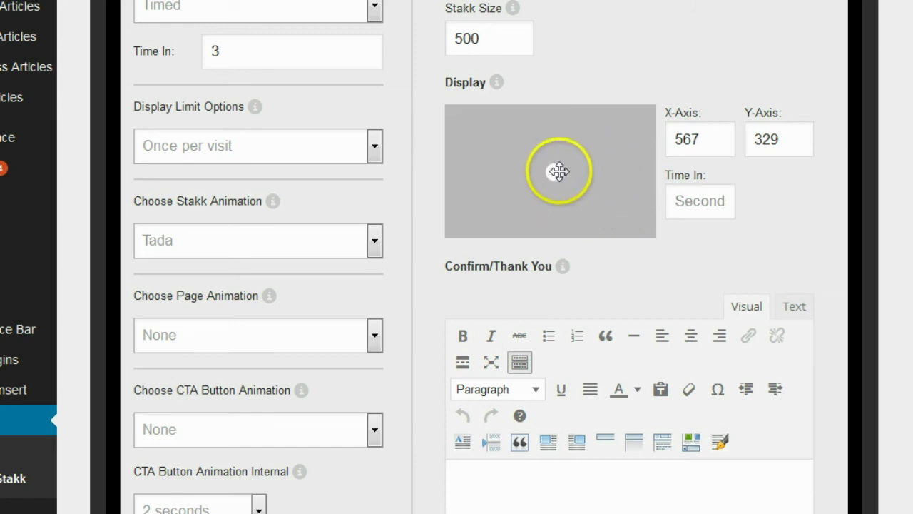
drag(555, 171, 520, 150)
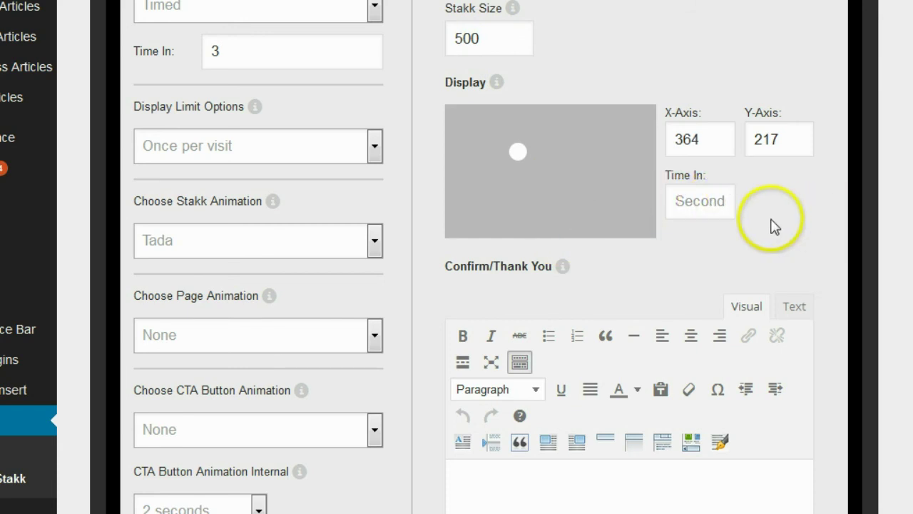
click(519, 150)
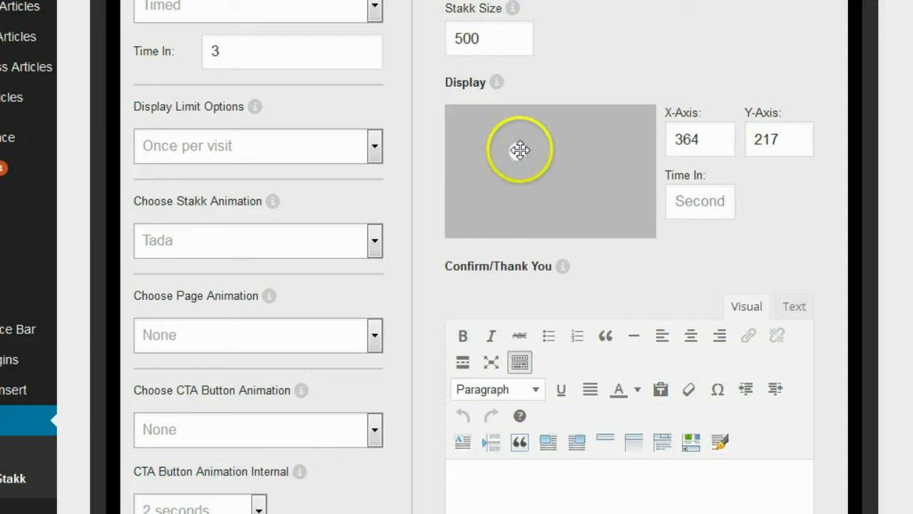
drag(520, 150, 515, 150)
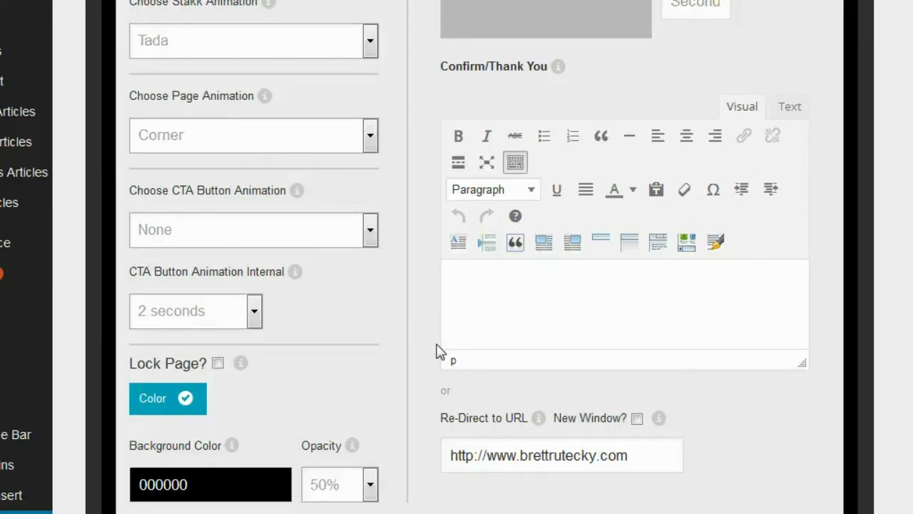
Step: Review the available CTA button animations and page animations, keeping None and Corner selected
click(369, 230)
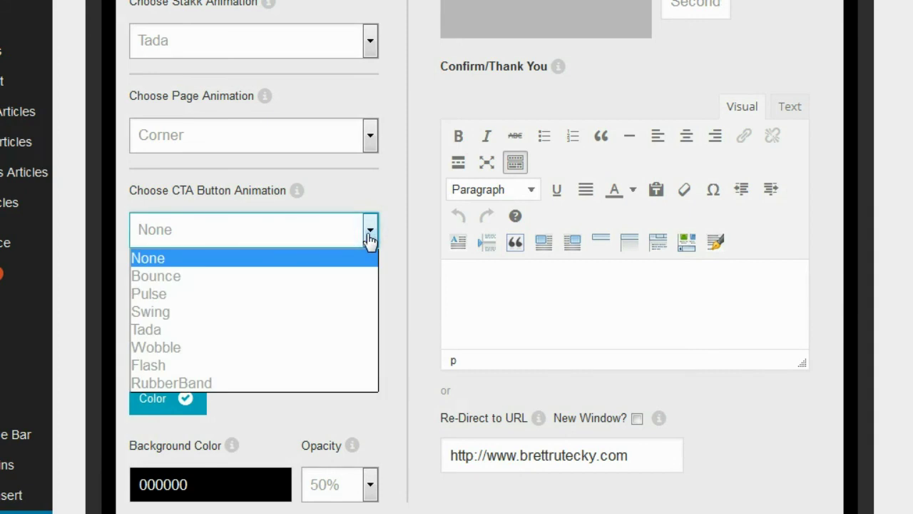
click(367, 141)
click(366, 141)
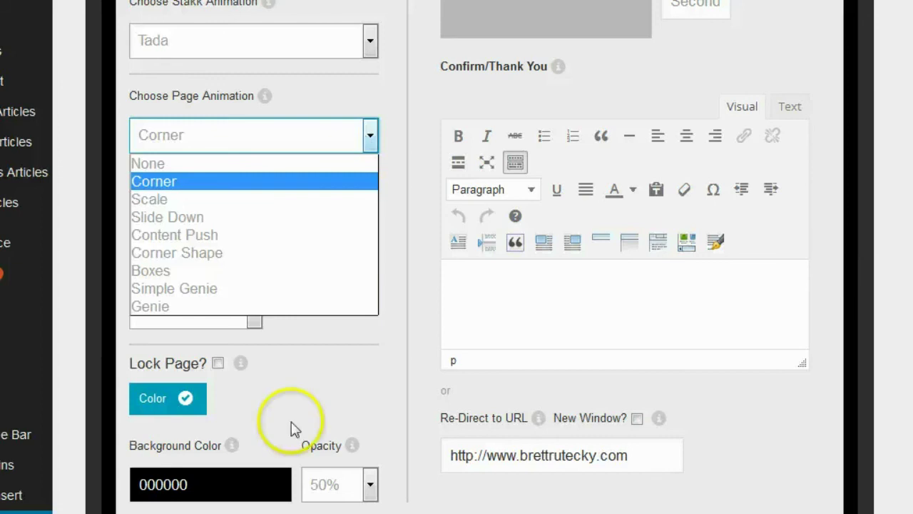
click(311, 382)
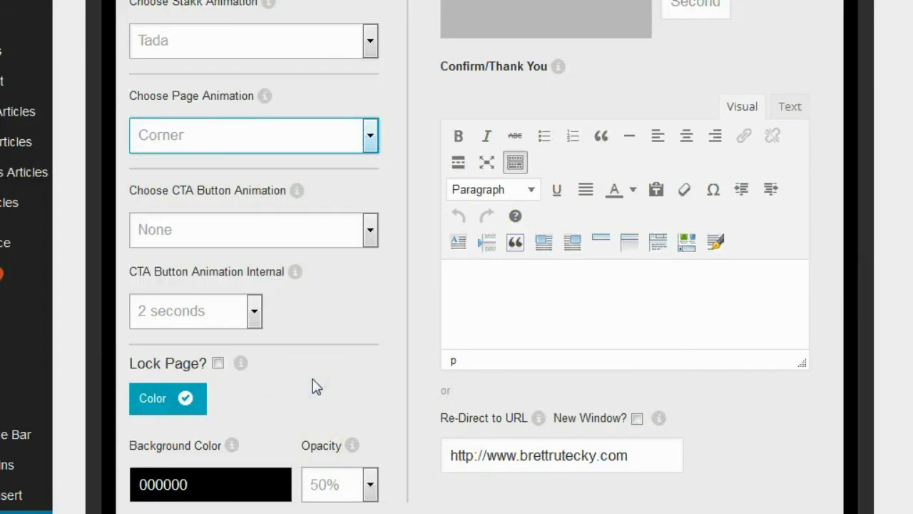
Step: Turn the Lock Page option on and back off, and examine the Re-Direct to URL setting
click(217, 364)
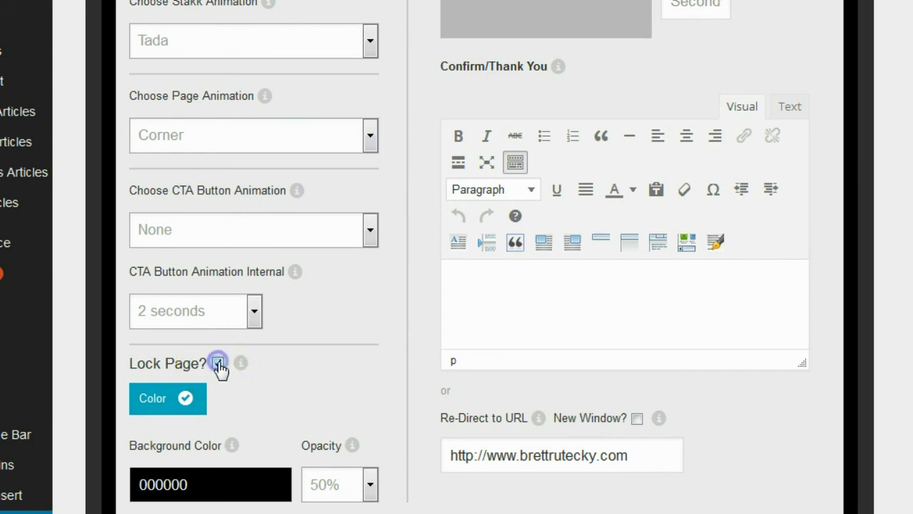
click(218, 364)
scroll(428, 283, down, 2)
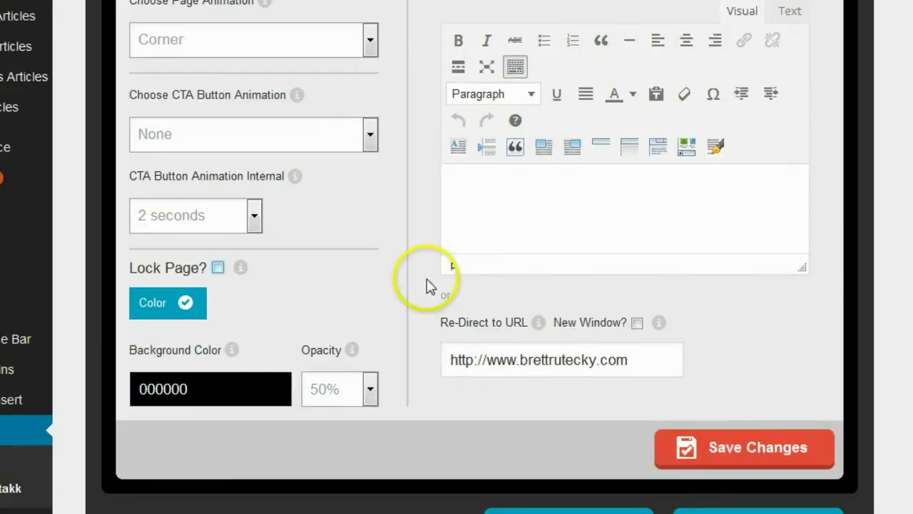
click(596, 364)
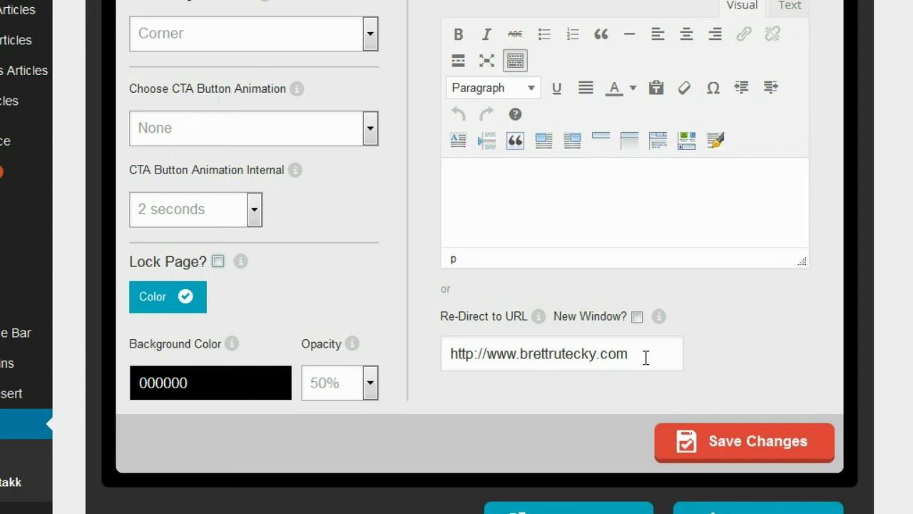
click(592, 355)
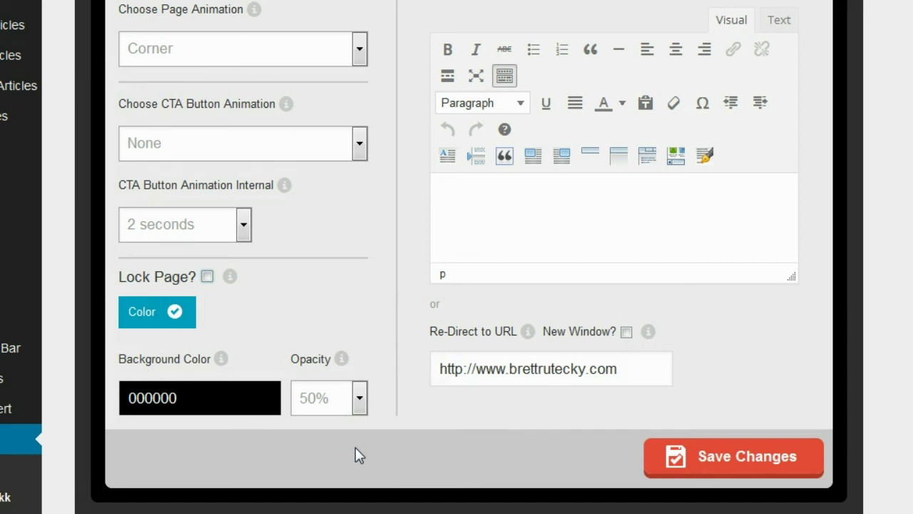
Step: Try different target pages for the stakk and choose Affiliate Disclosure
scroll(432, 306, up, 6)
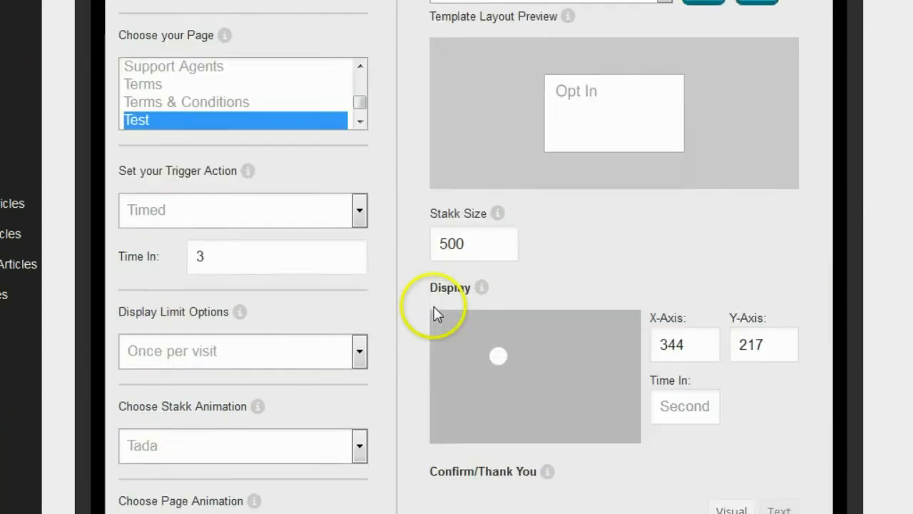
scroll(434, 307, up, 2)
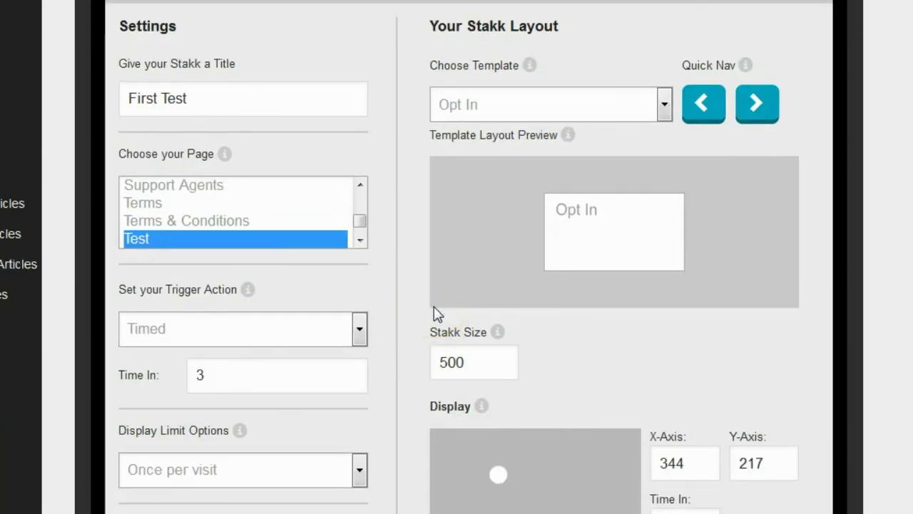
click(214, 194)
drag(360, 221, 371, 191)
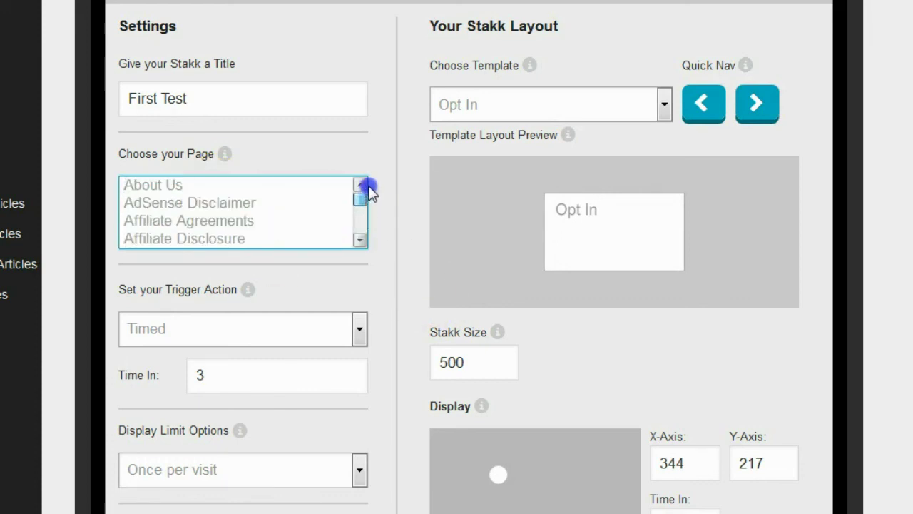
click(188, 202)
click(183, 221)
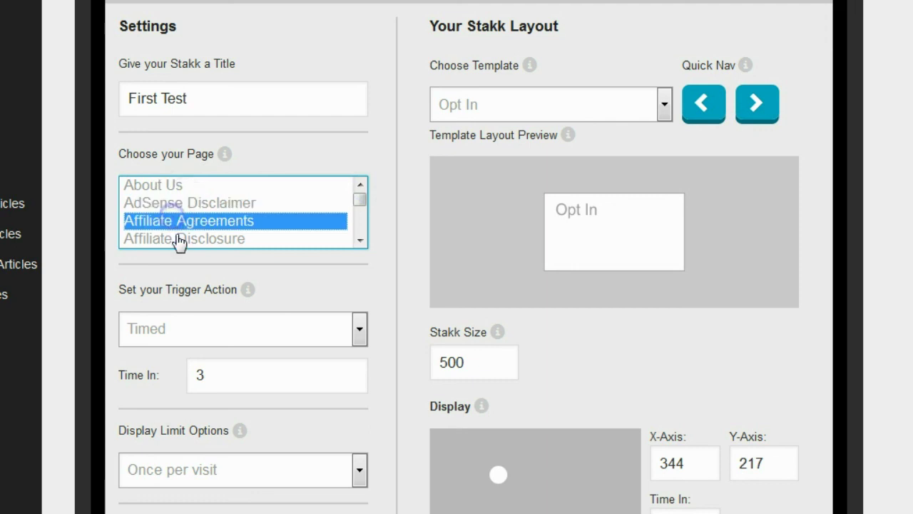
click(178, 238)
mouse_move(358, 199)
mouse_down()
mouse_move(360, 235)
mouse_move(361, 200)
mouse_up()
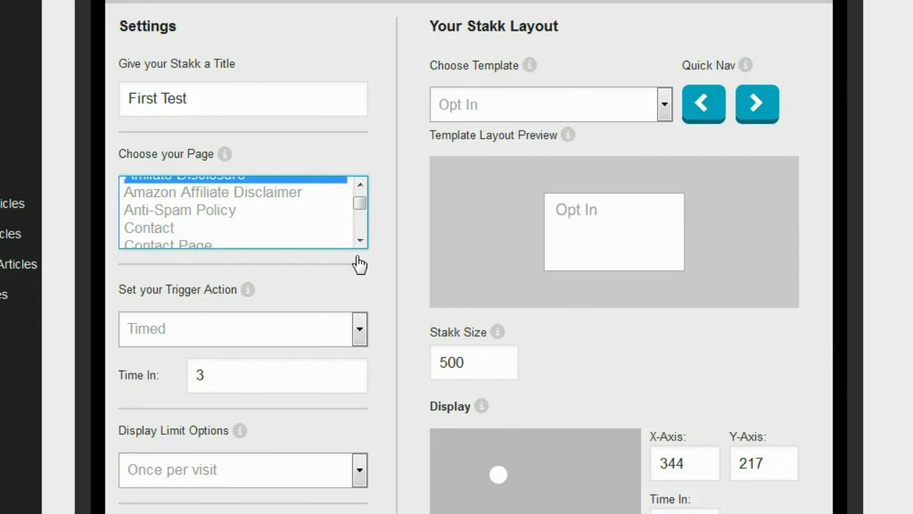
drag(359, 205, 358, 202)
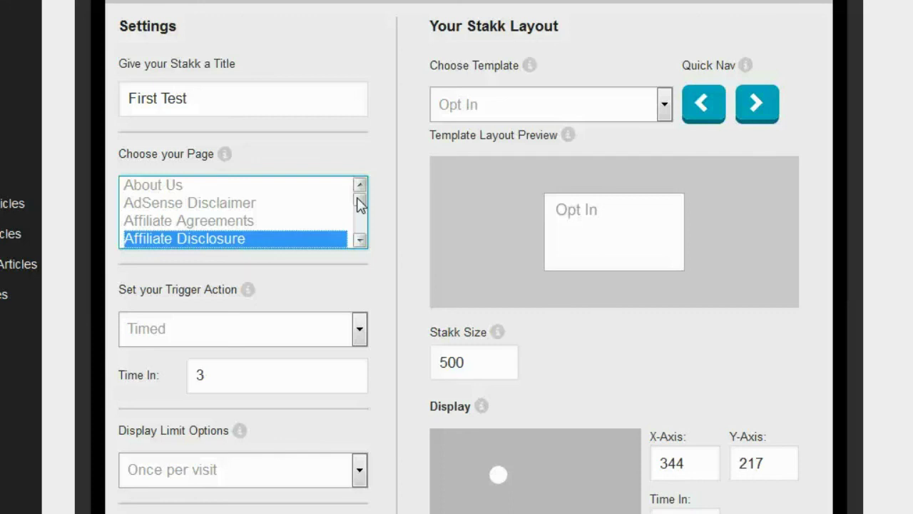
Step: Open the plugin's Tutorials from the dashboard header
scroll(10, 499, up, 3)
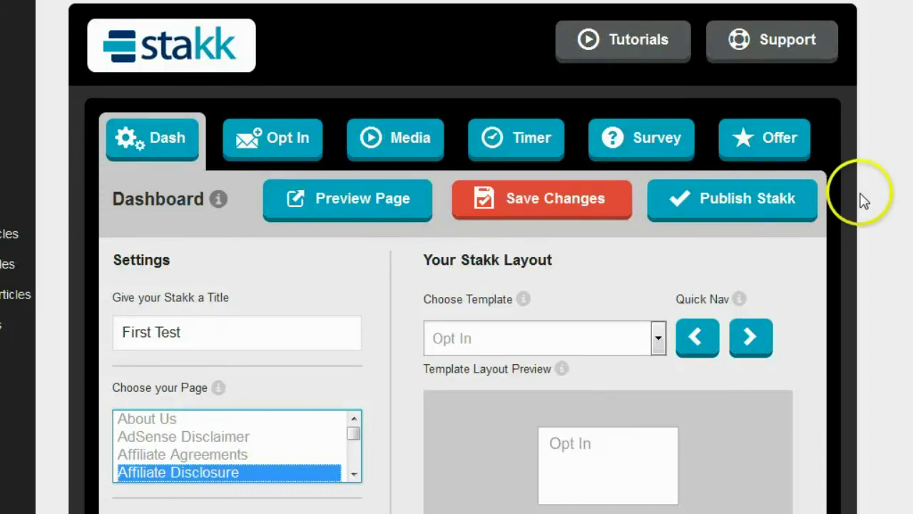
click(635, 63)
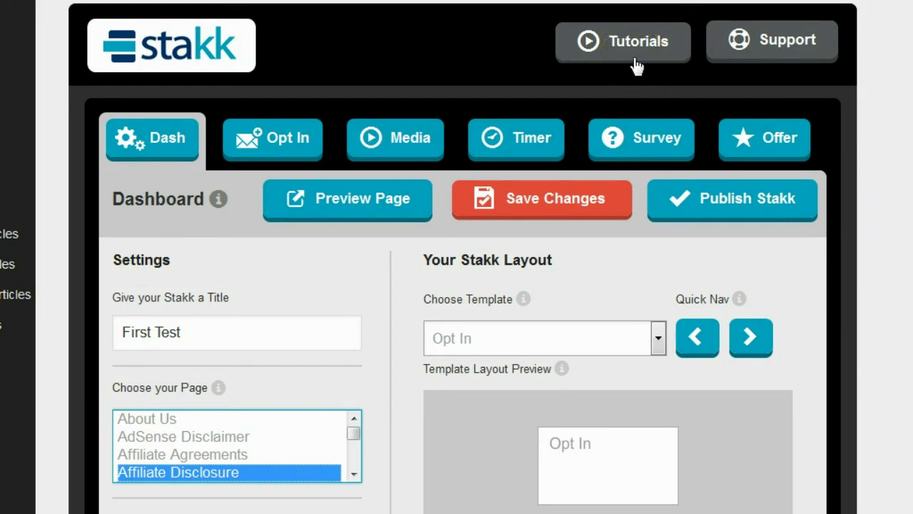